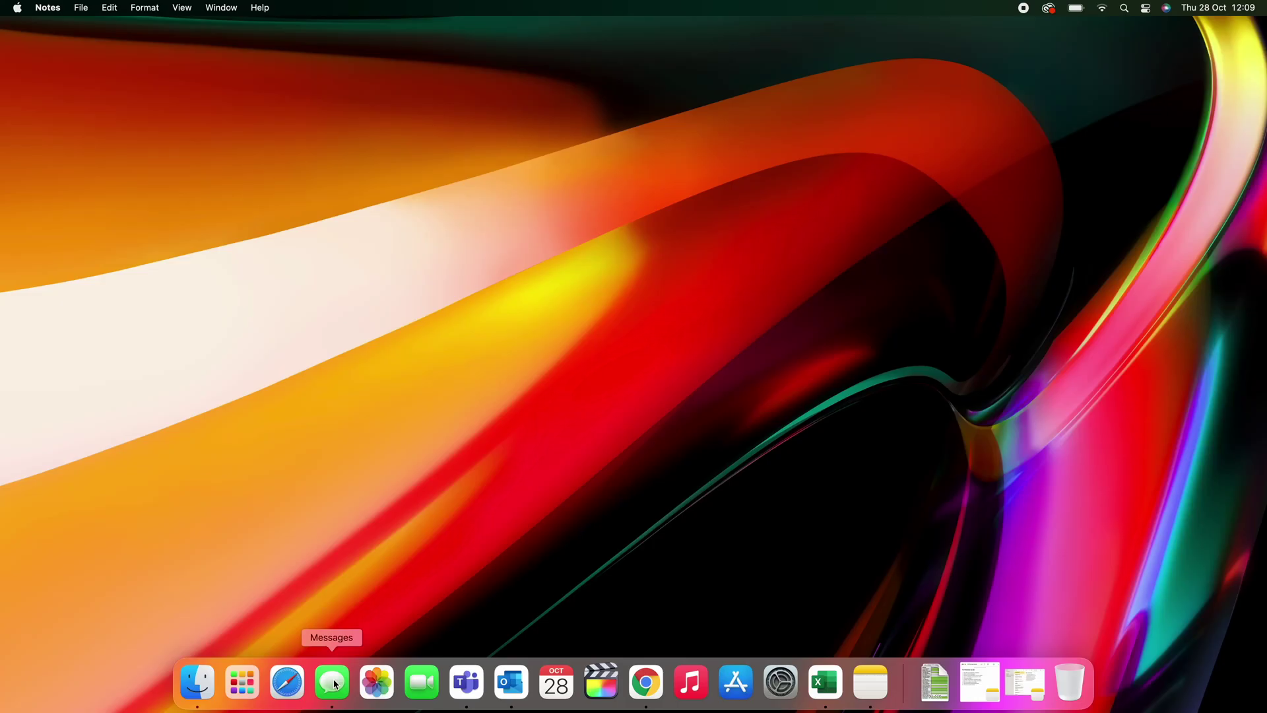
# Open Messages and view its iMessage preferences showing Messages in iCloud enabled
pyautogui.click(333, 683)
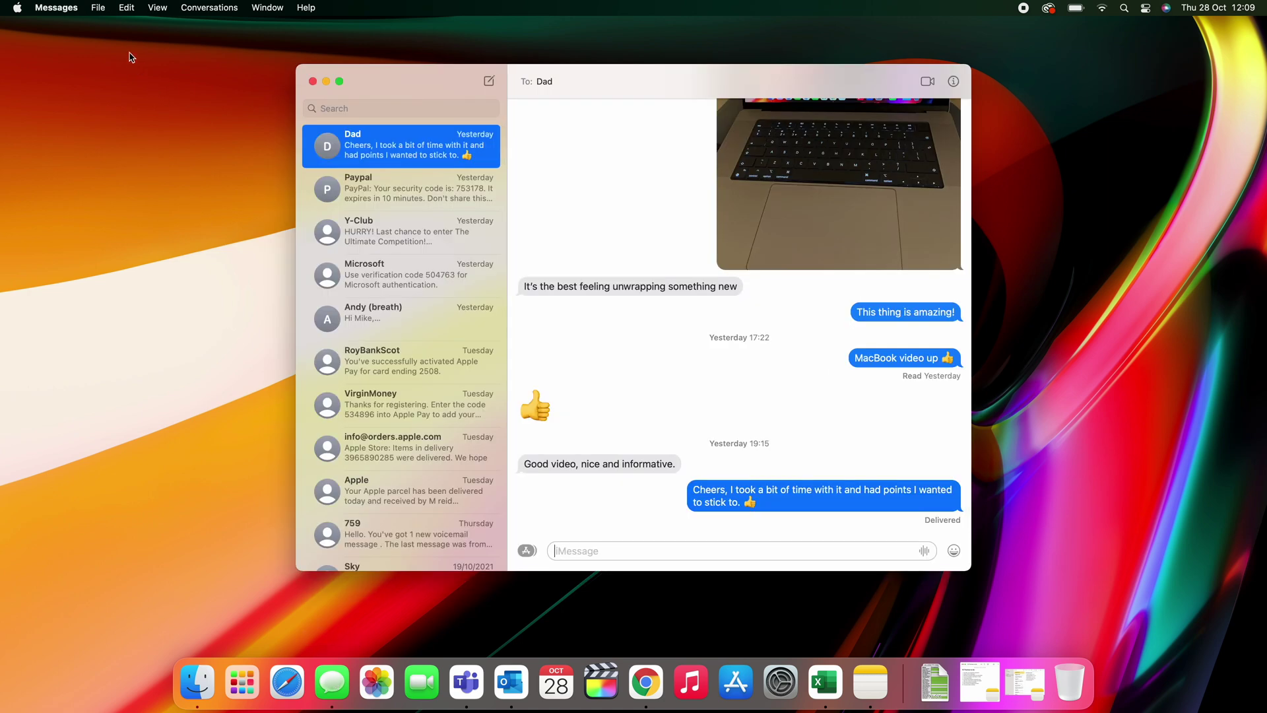
pyautogui.click(56, 8)
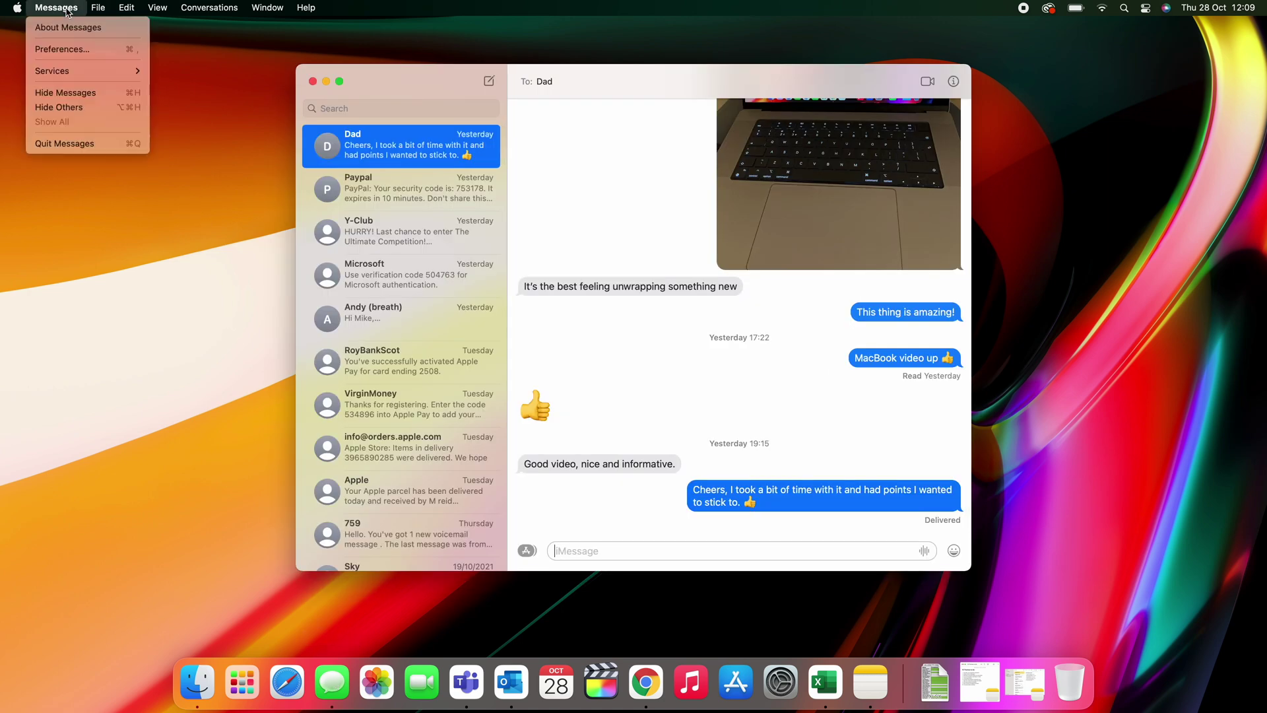
pyautogui.click(74, 50)
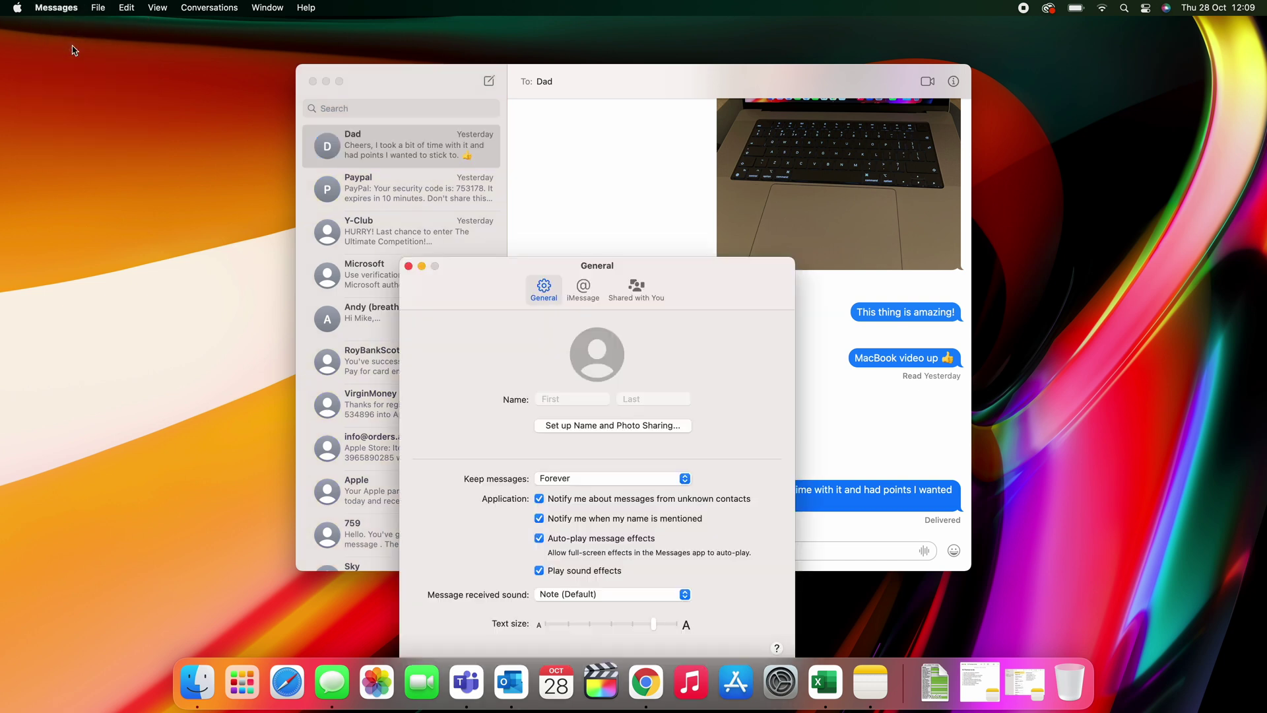
pyautogui.click(590, 288)
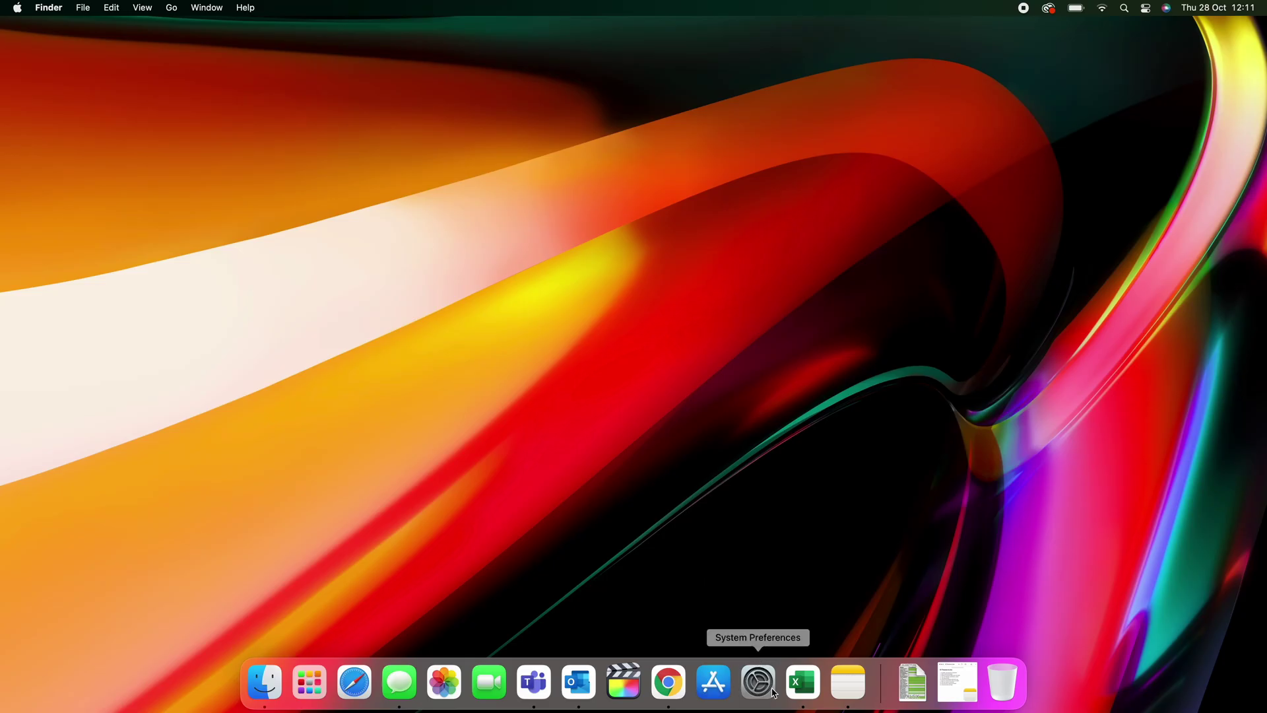
# In Dock & Menu Bar, leave 'Show recent applications in Dock' turned off
pyautogui.click(775, 693)
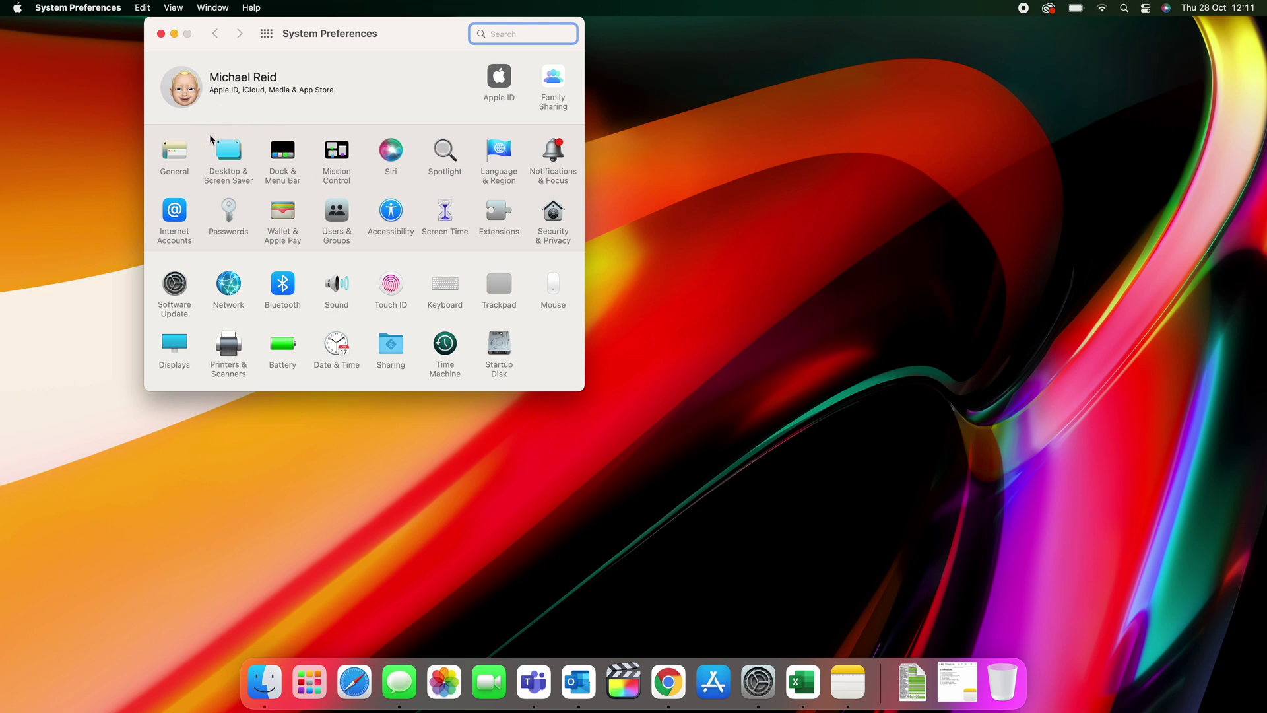
pyautogui.click(284, 153)
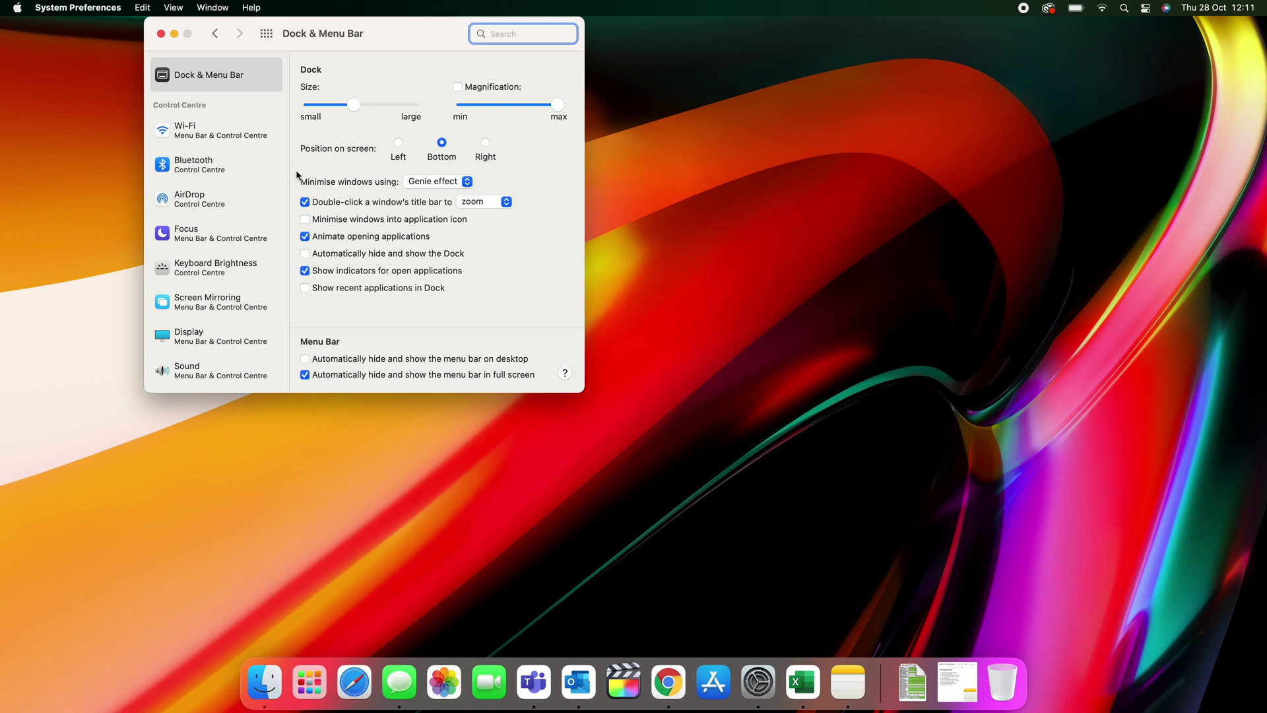
pyautogui.click(305, 288)
pyautogui.click(305, 288)
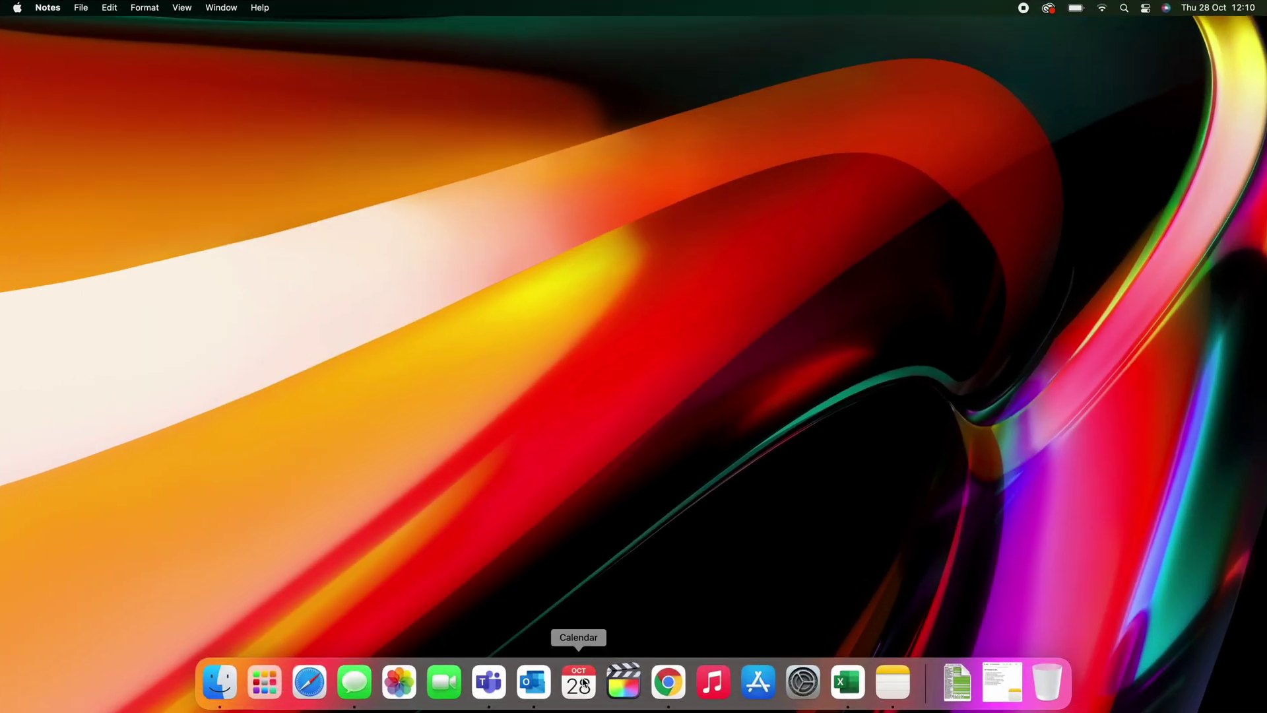
# Remove Calendar and Music from the Dock through each icon's Options menu
pyautogui.rightClick(586, 653)
pyautogui.moveTo(640, 605)
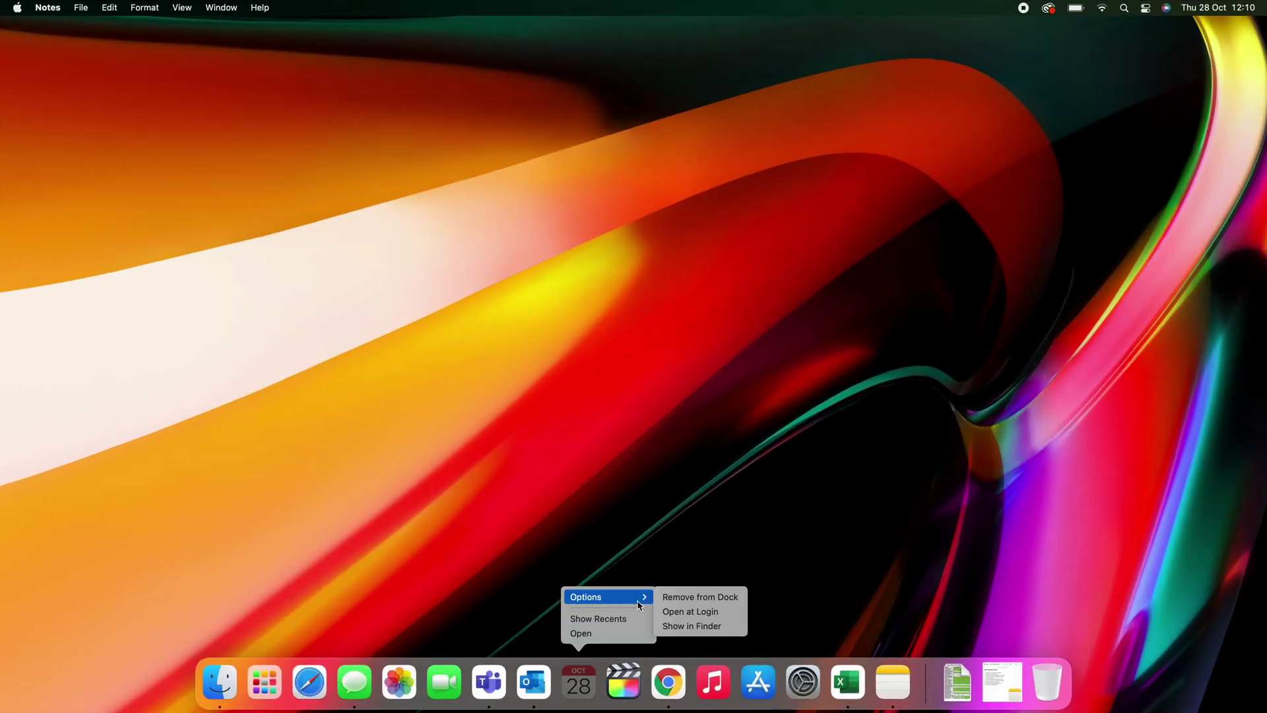
pyautogui.click(680, 602)
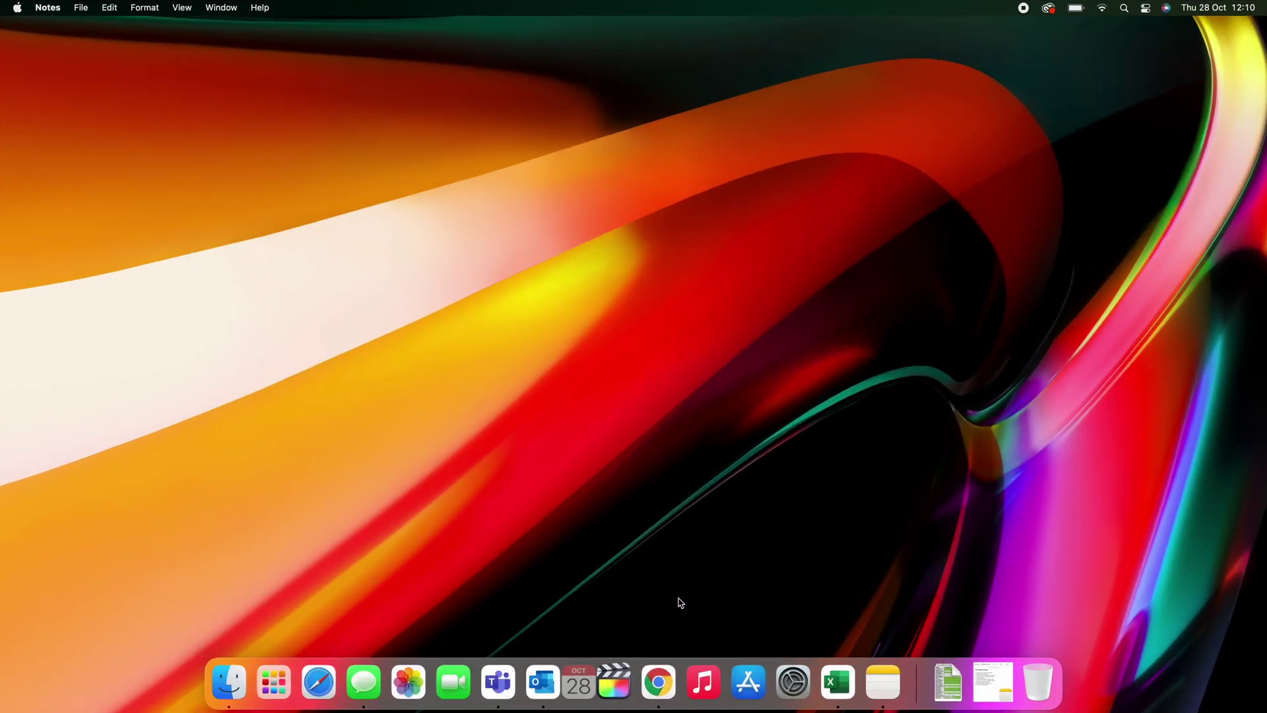
pyautogui.rightClick(696, 689)
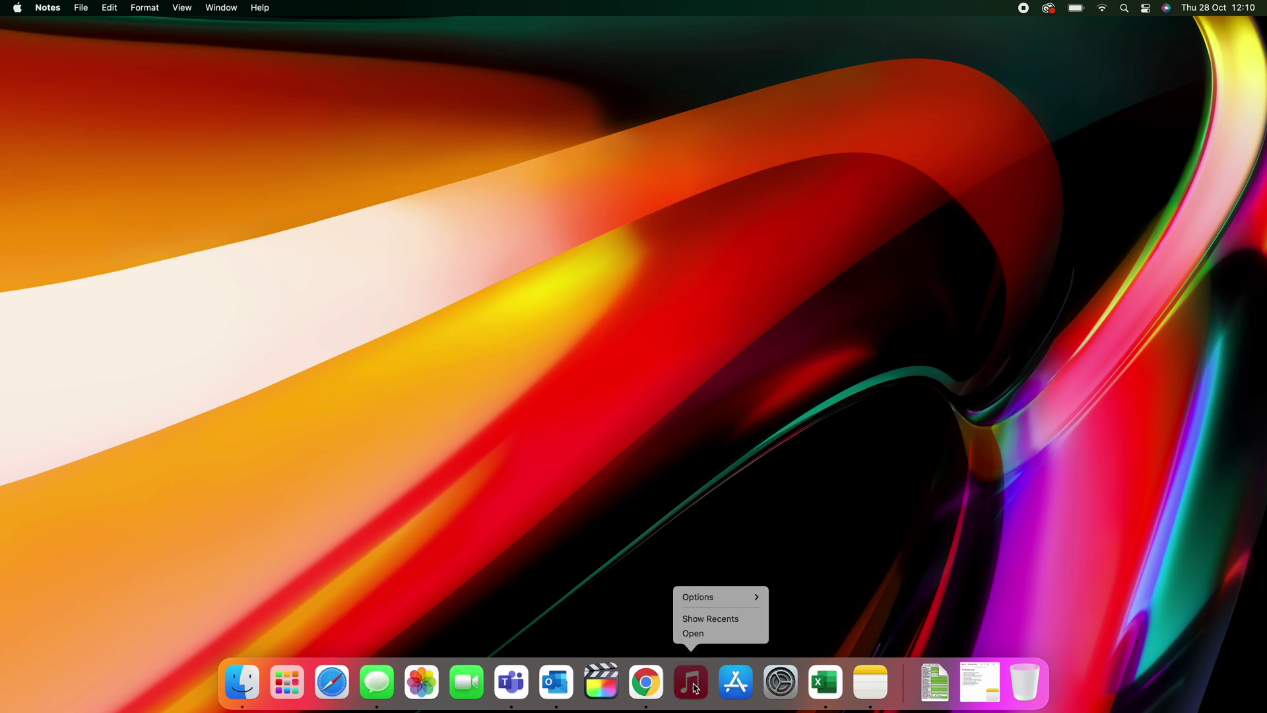
pyautogui.moveTo(742, 606)
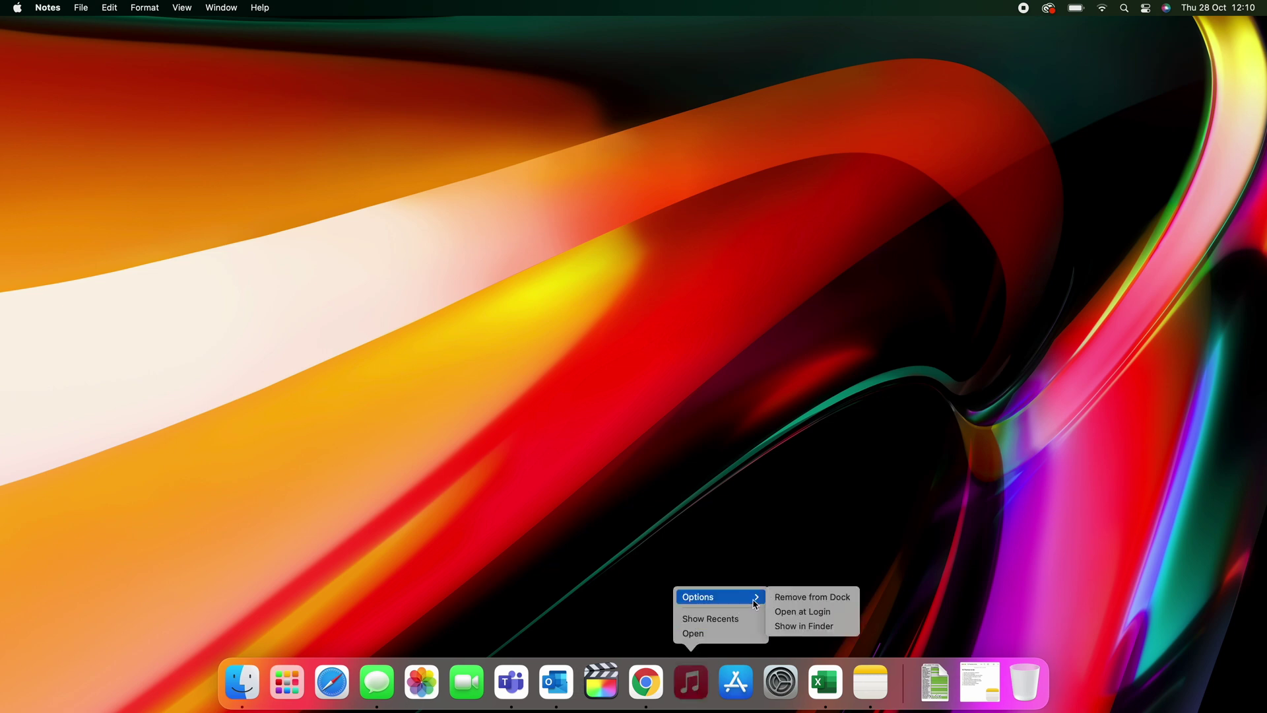
pyautogui.click(783, 605)
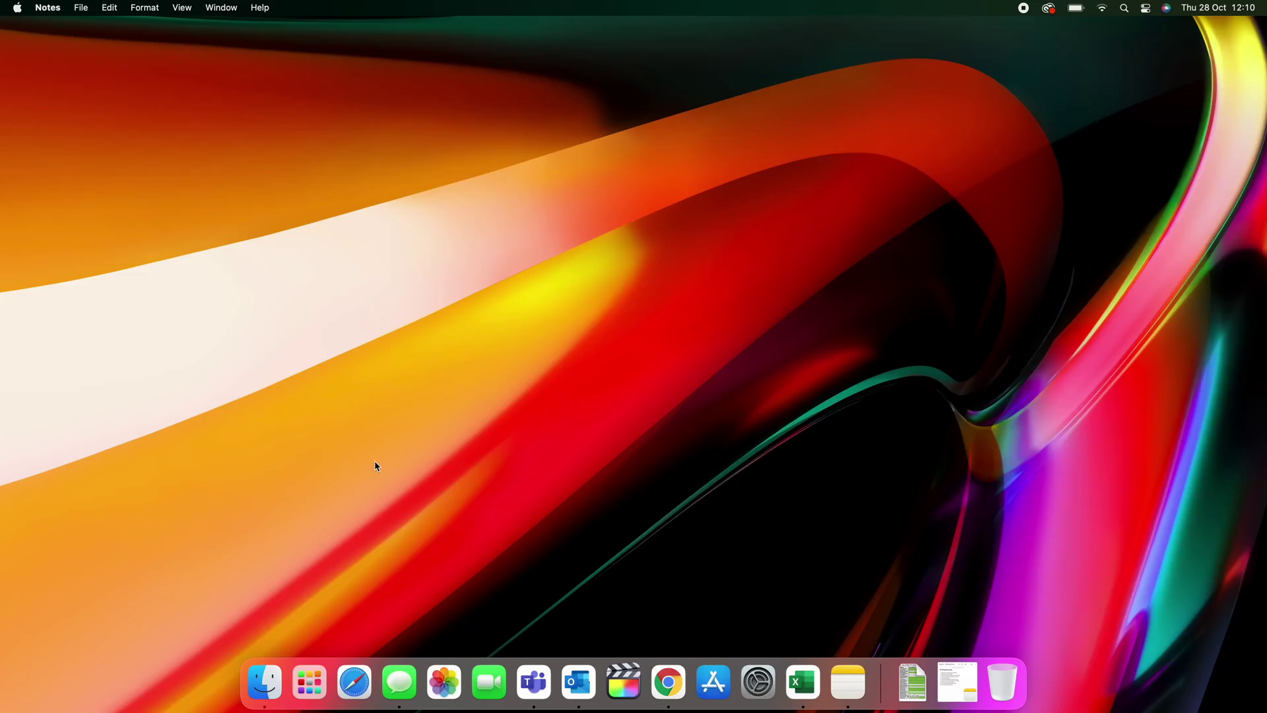
# Browse the pages of Launchpad's Other folder, then close it back to the main grid
pyautogui.click(314, 681)
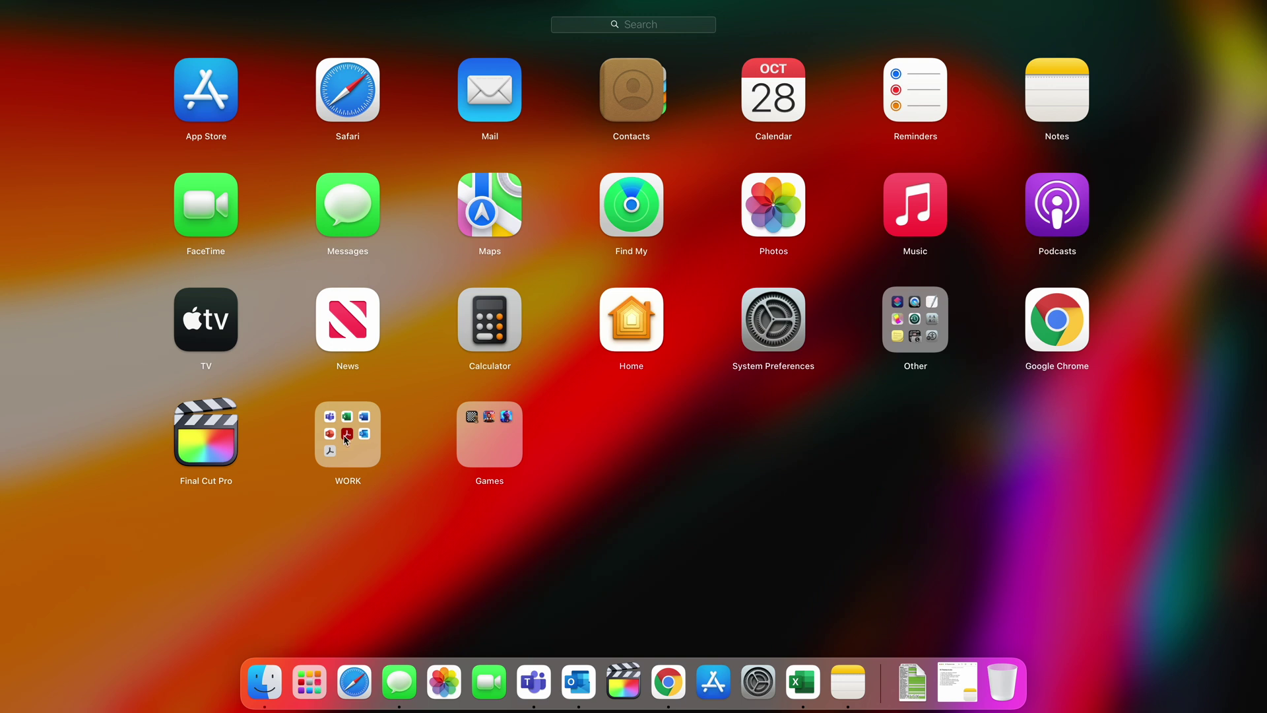
pyautogui.click(914, 329)
pyautogui.hscroll(5, 677, 351)
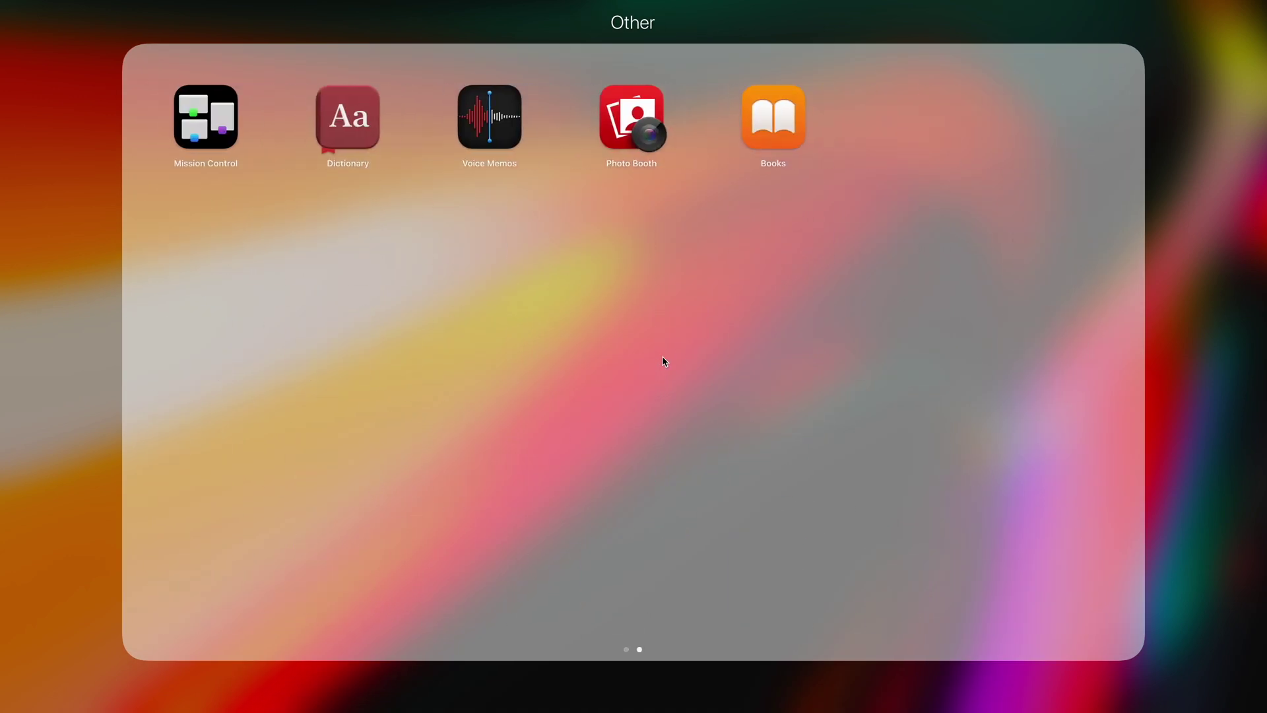
pyautogui.hscroll(-1, 663, 360)
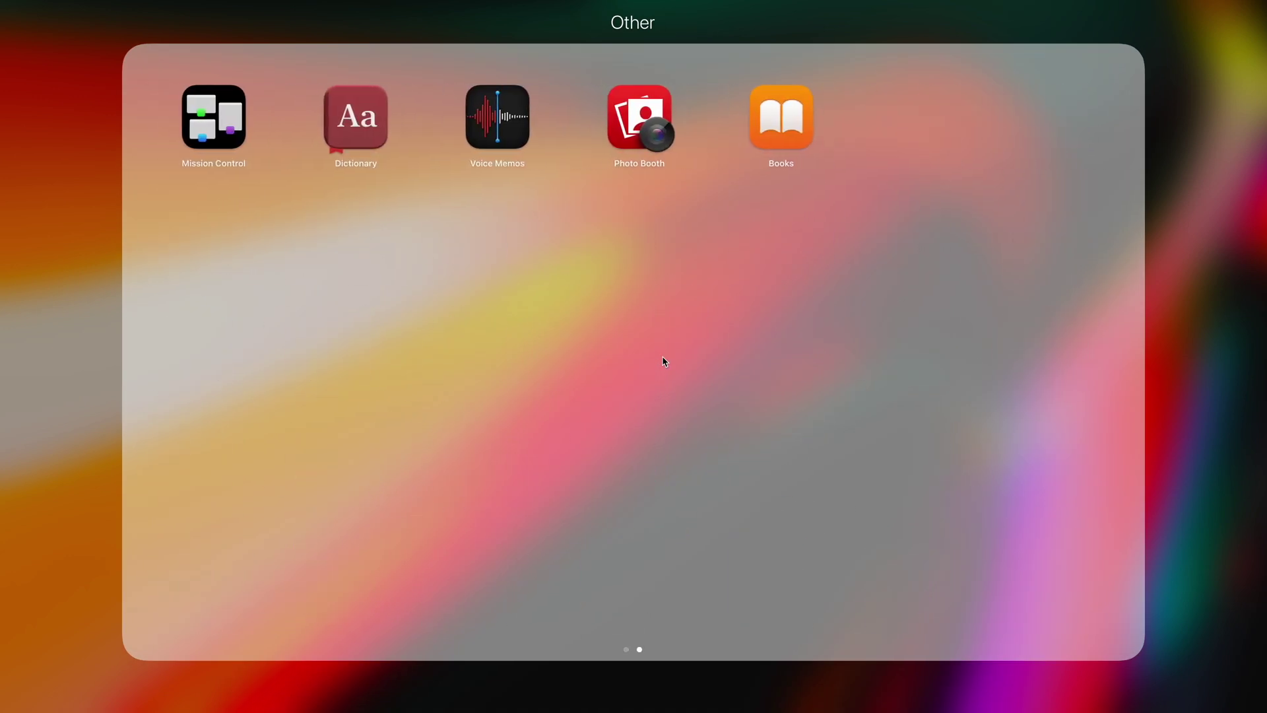
pyautogui.hscroll(-3, 662, 357)
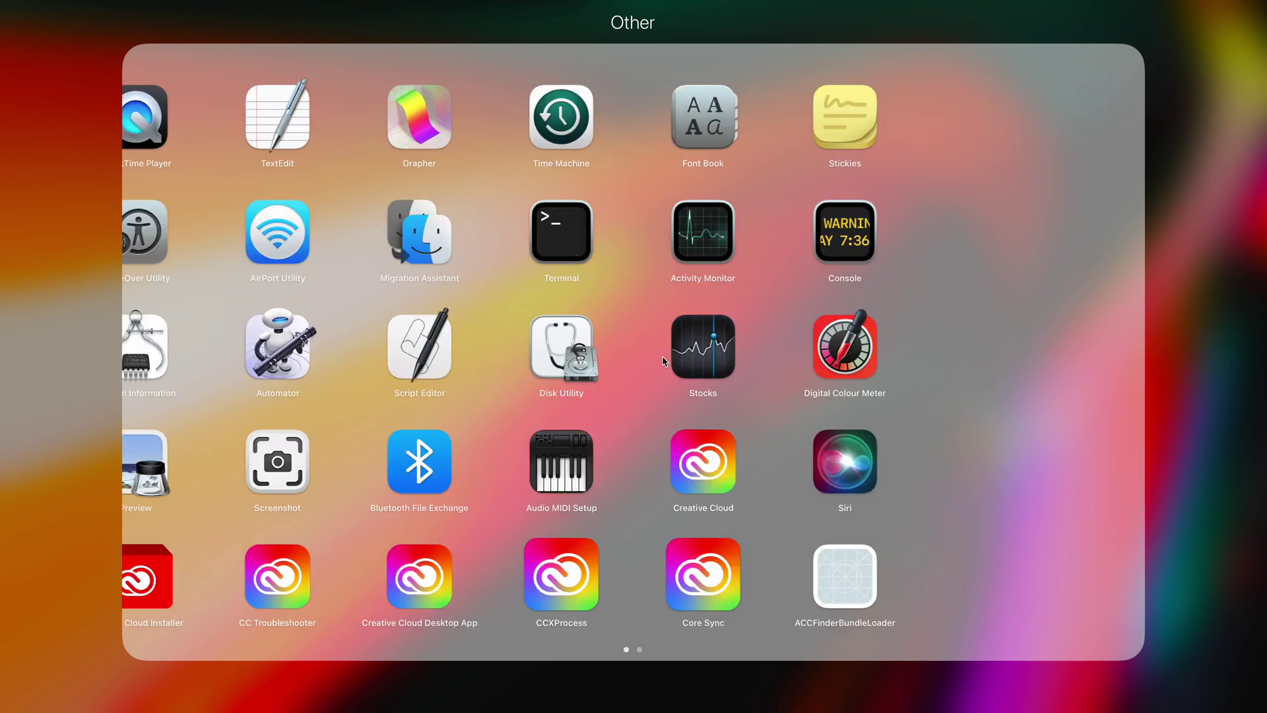
pyautogui.click(1226, 419)
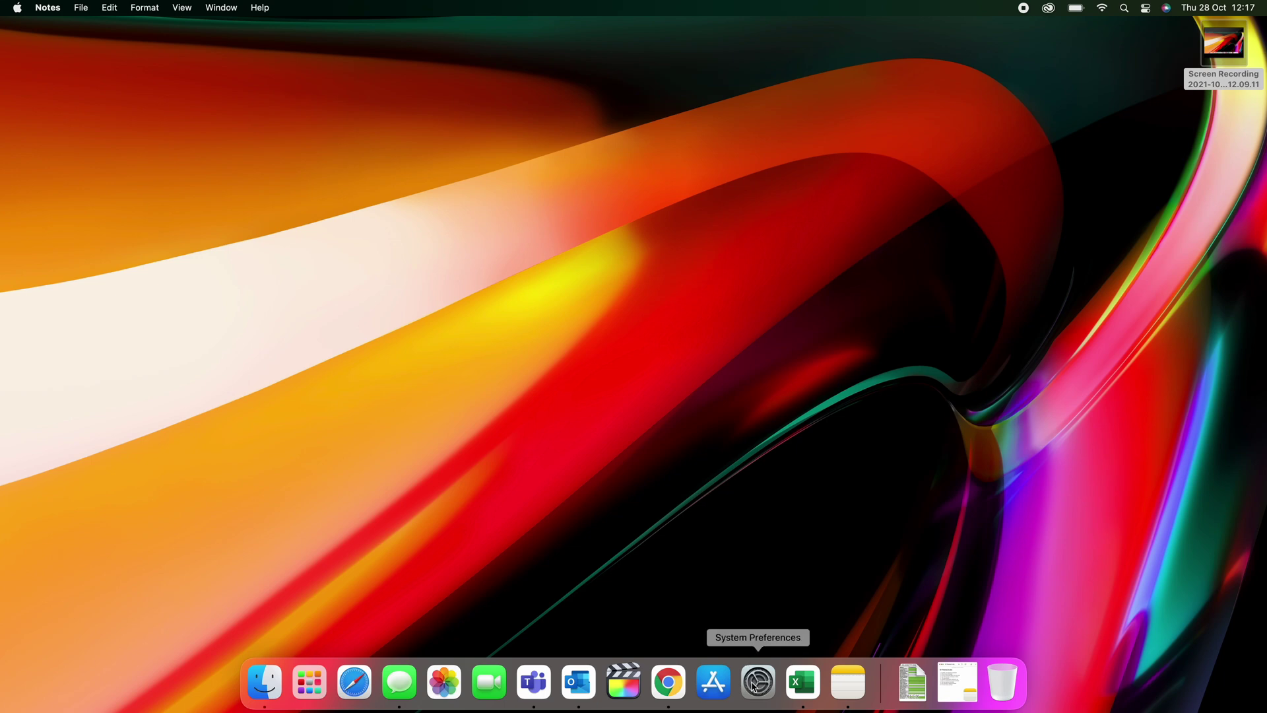
# Open the Displays pane and its detailed Display Settings showing the display at 60 Hertz
pyautogui.click(757, 684)
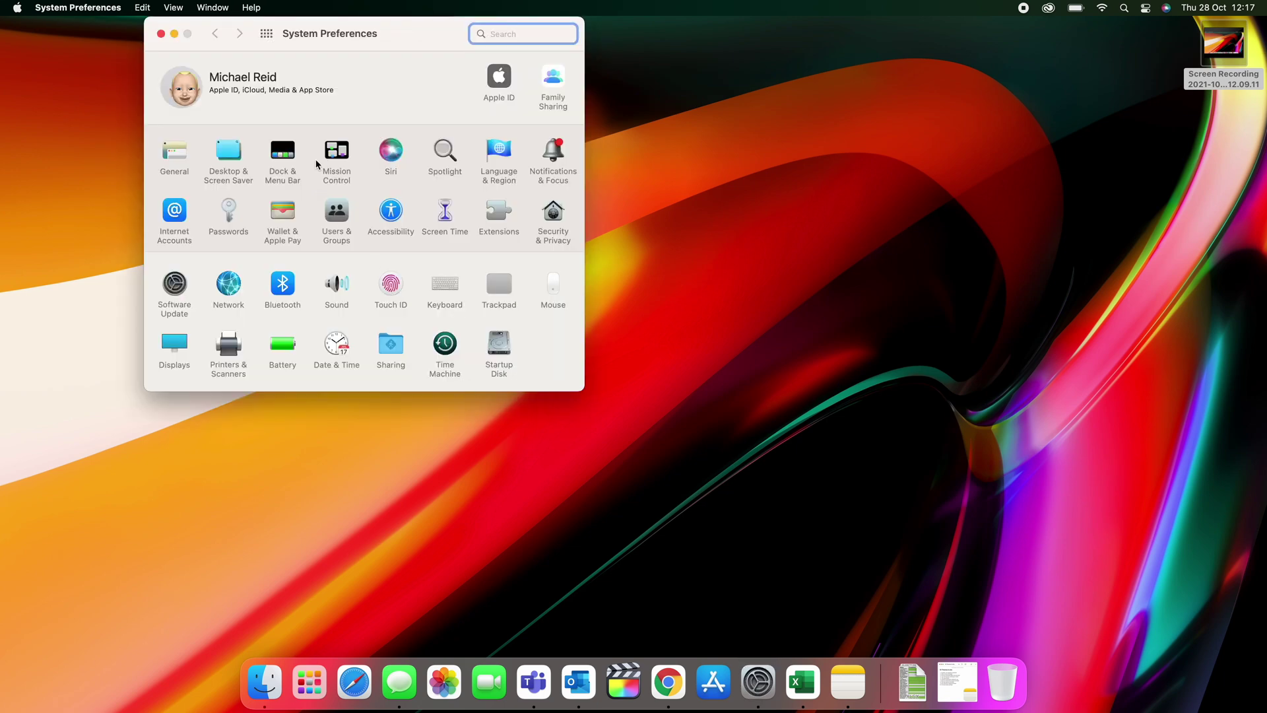
pyautogui.click(175, 344)
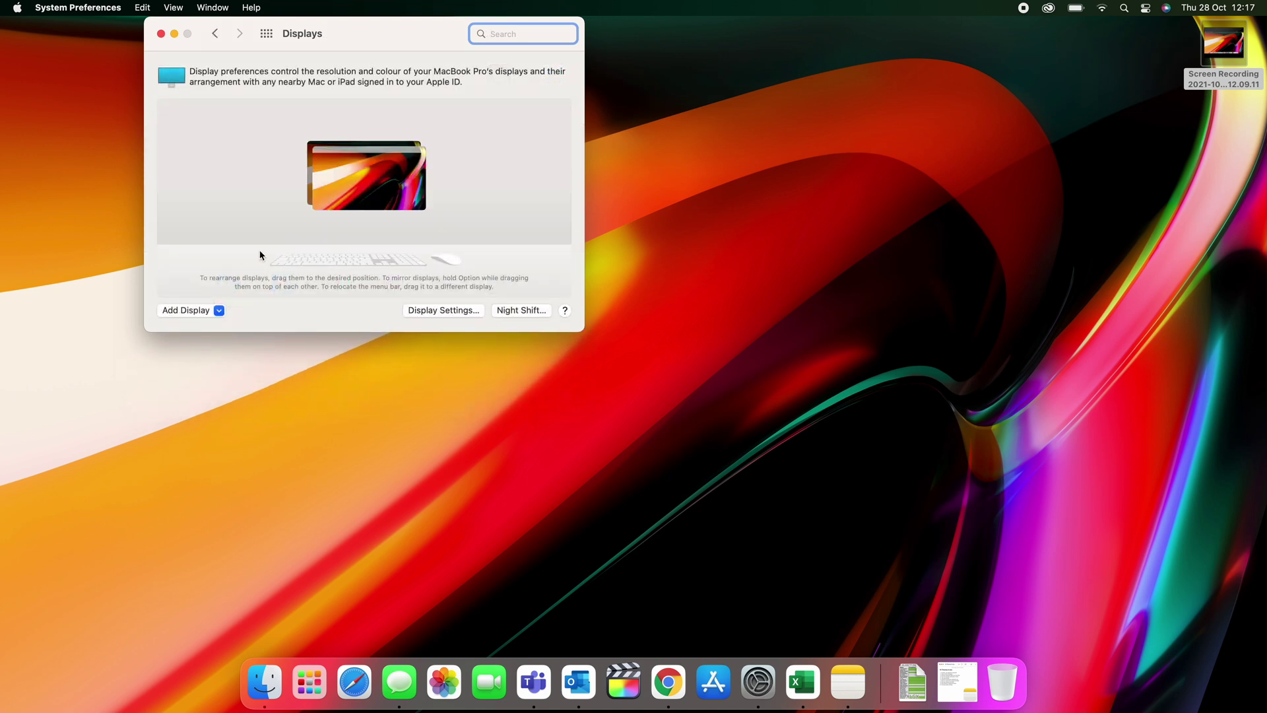
pyautogui.click(443, 314)
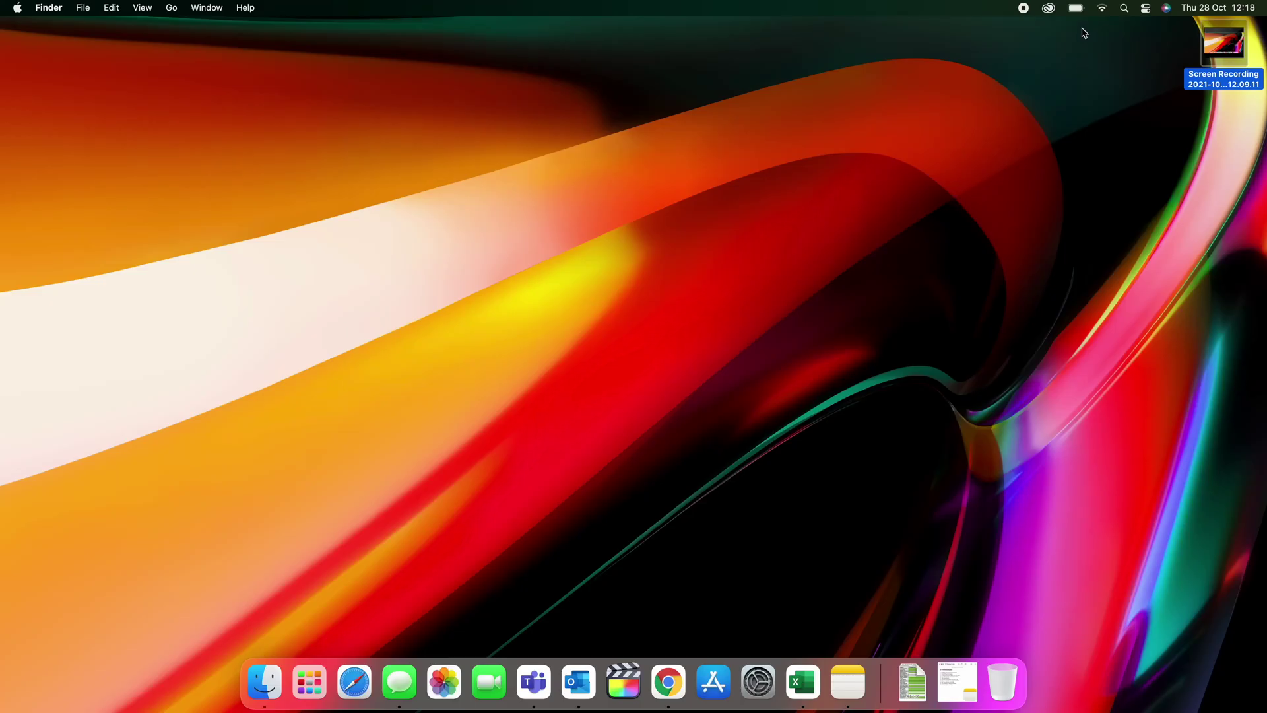
# Open Focus preferences from Control Centre and review the Work and Driving focus settings
pyautogui.click(1147, 9)
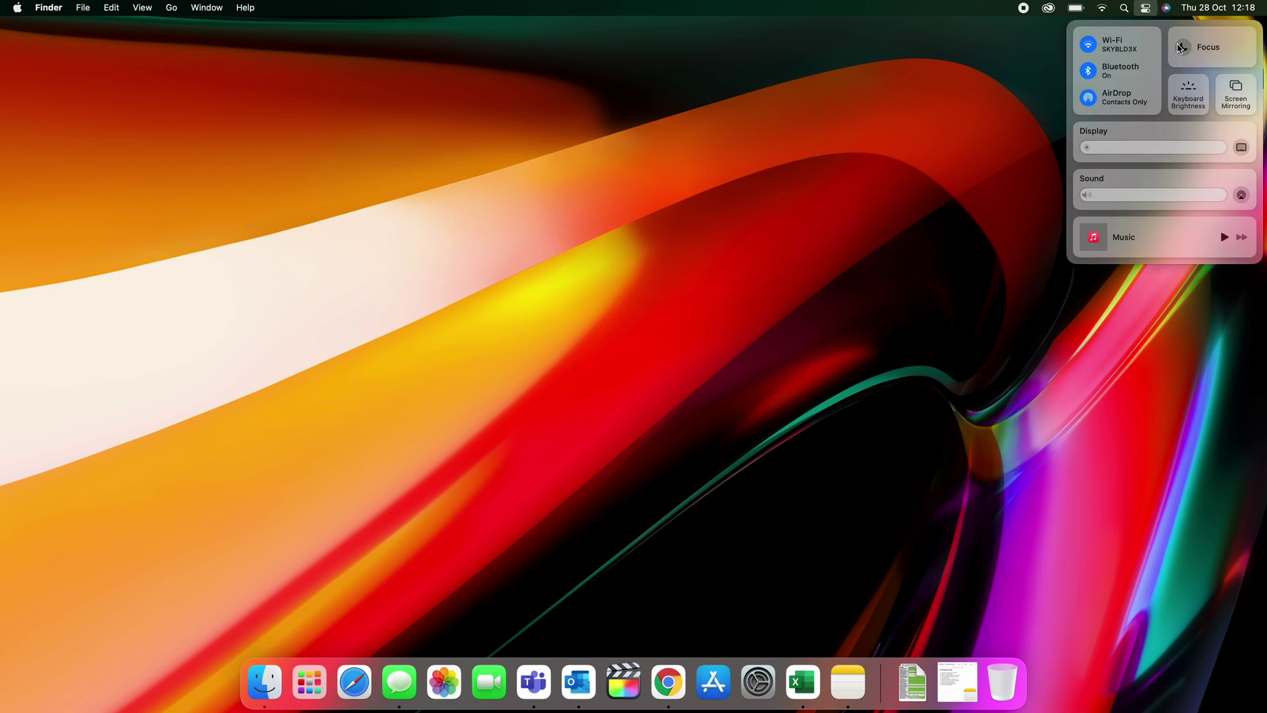
pyautogui.click(1221, 49)
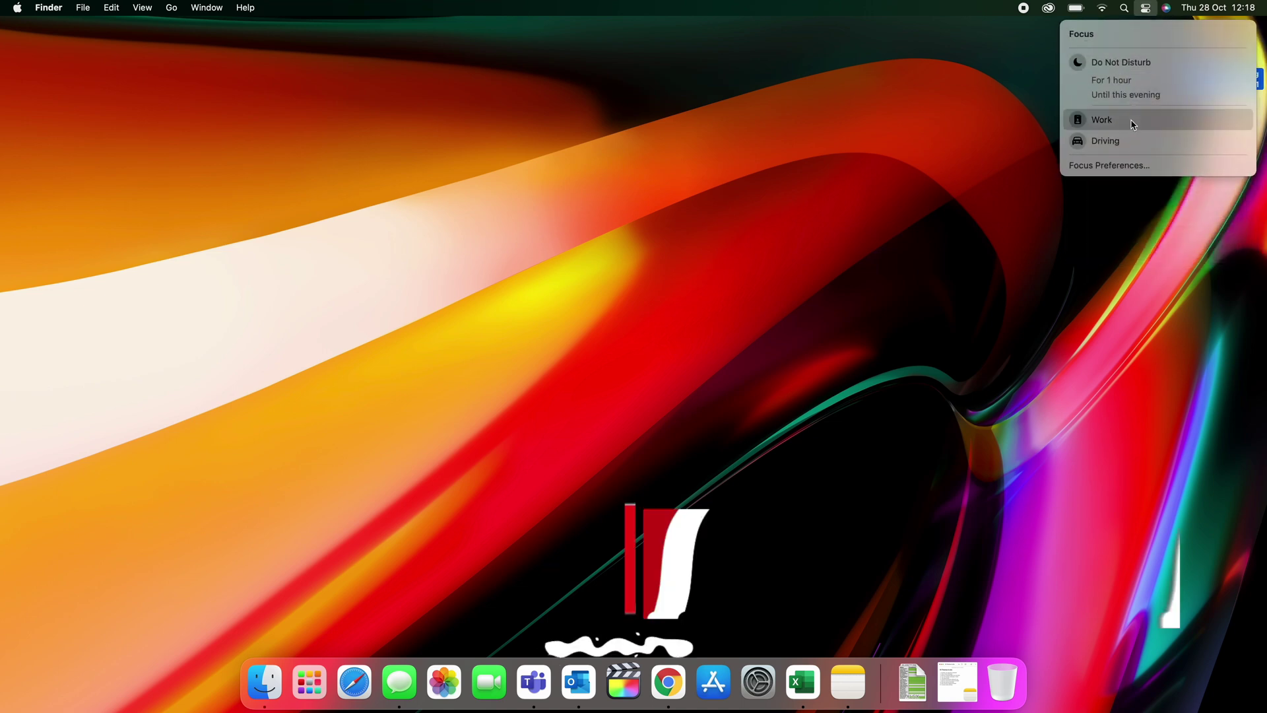
pyautogui.click(1122, 165)
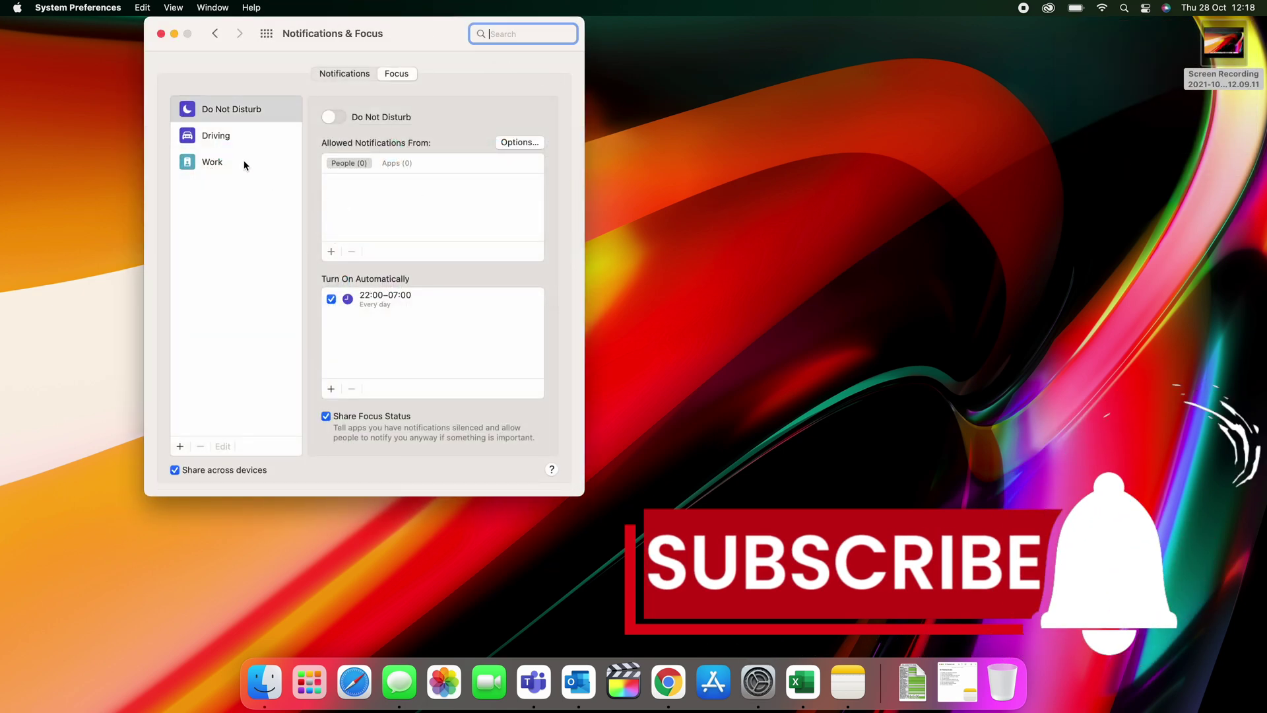
pyautogui.click(244, 163)
pyautogui.click(240, 140)
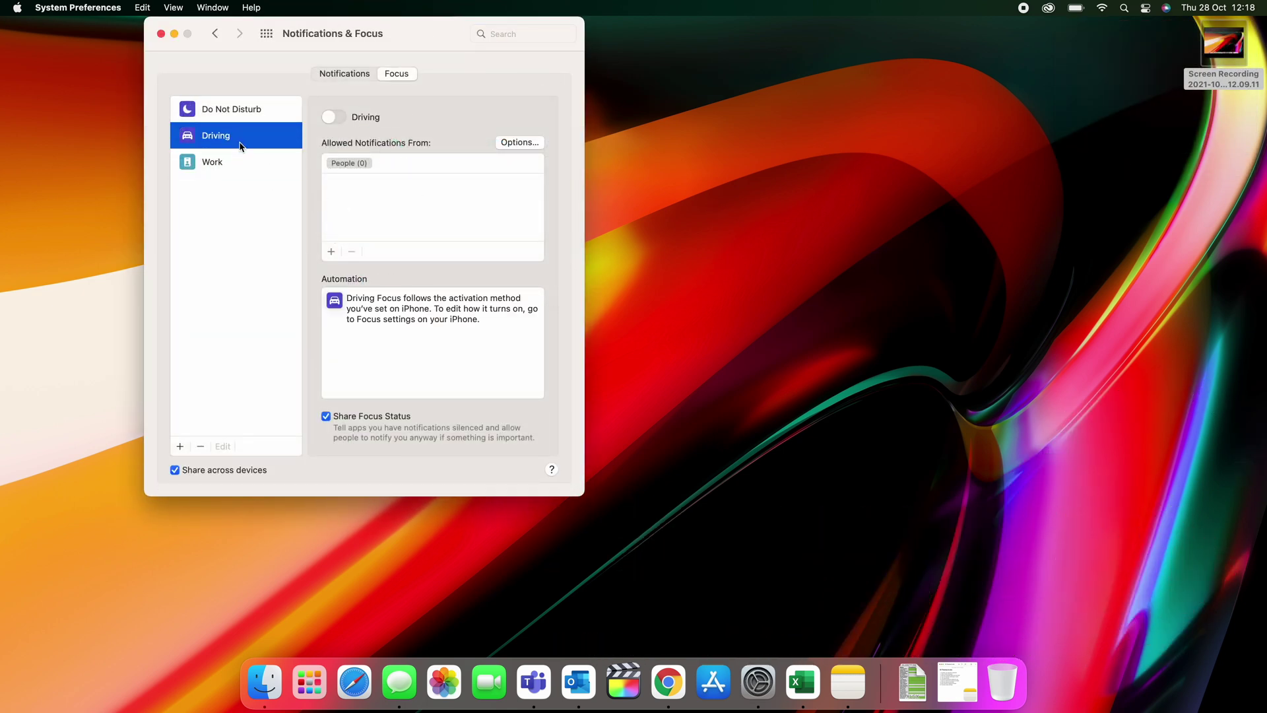
pyautogui.click(236, 162)
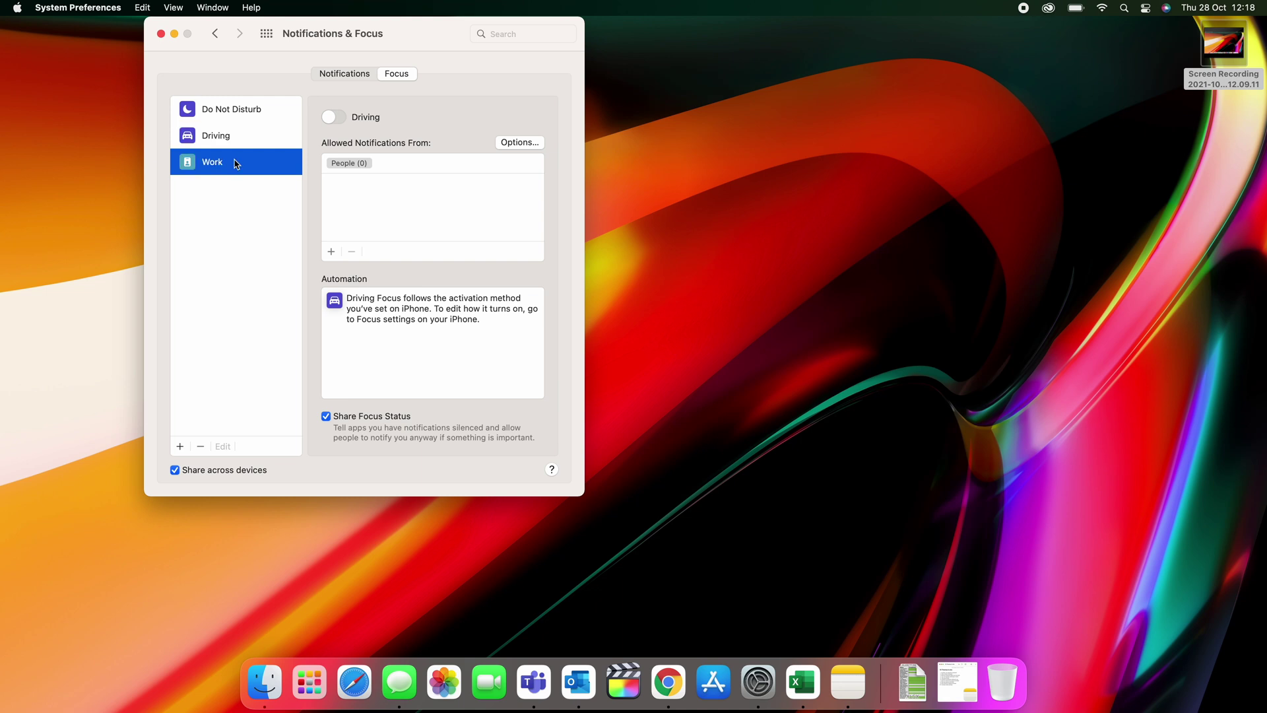
# Look at the add-Focus choices and Work's People picker, dismissing both without changes
pyautogui.click(181, 448)
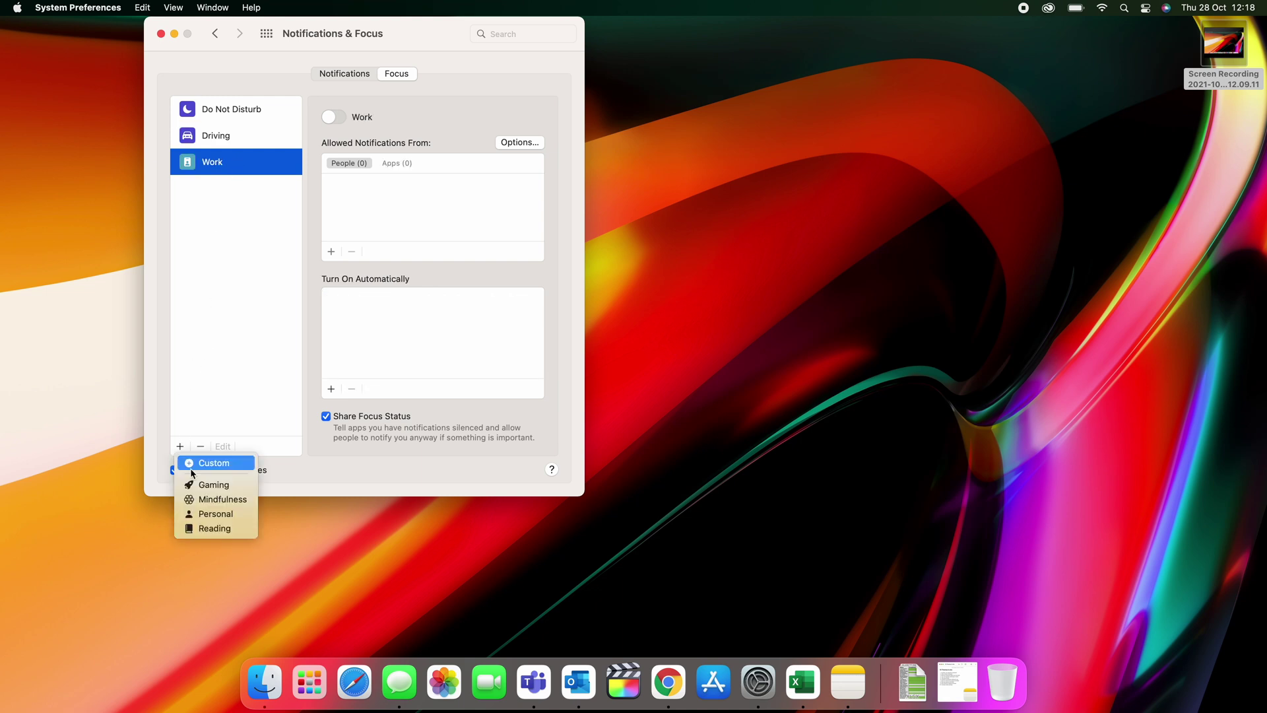
pyautogui.click(333, 257)
pyautogui.click(331, 253)
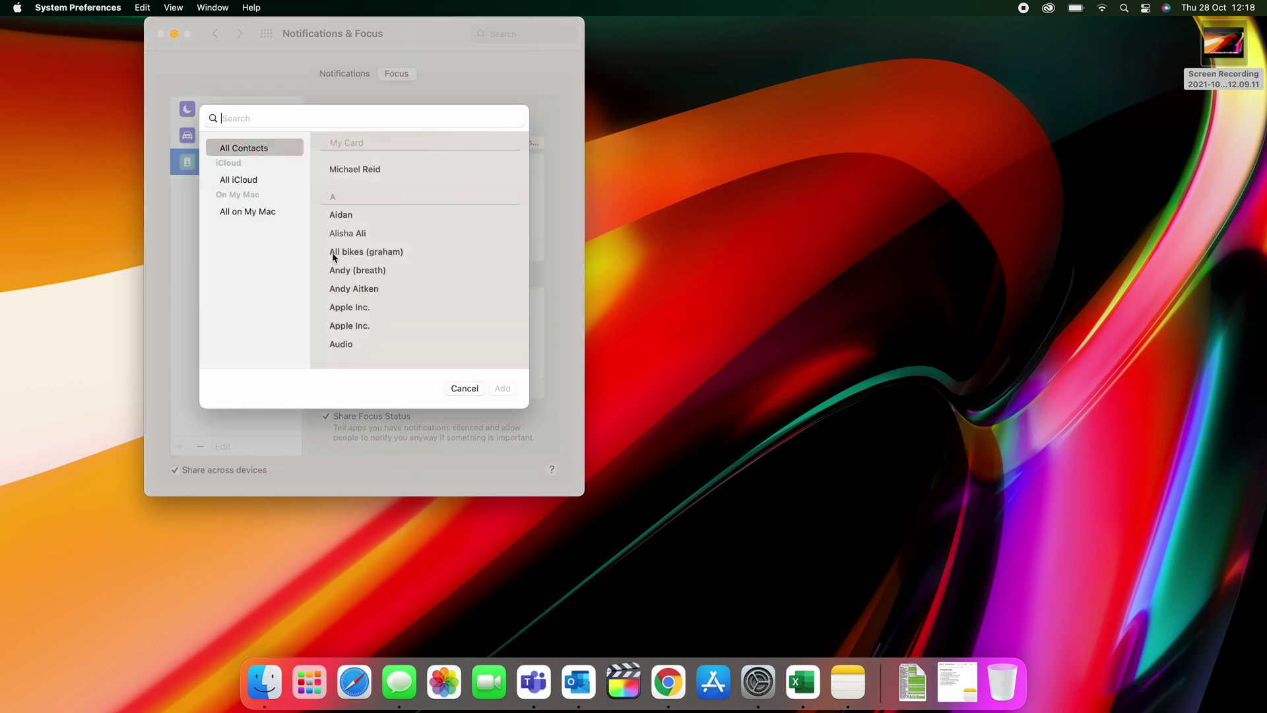
pyautogui.scroll(-2, 373, 269)
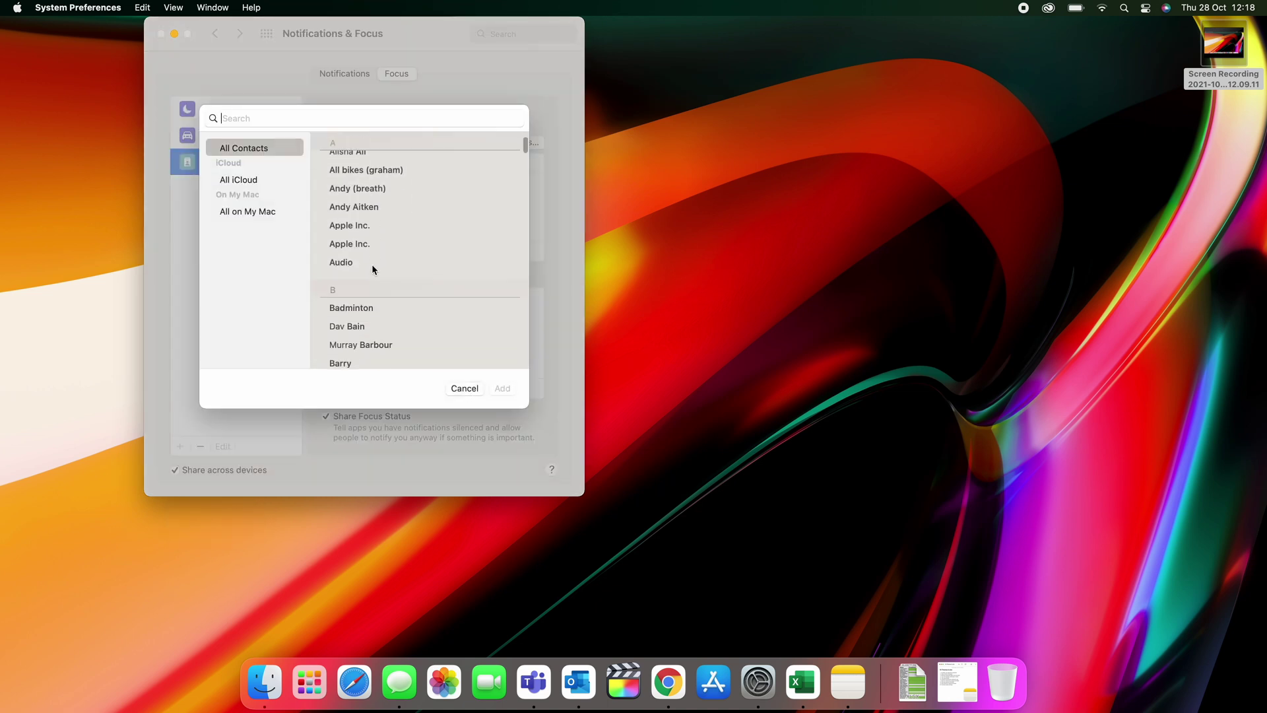
pyautogui.click(464, 389)
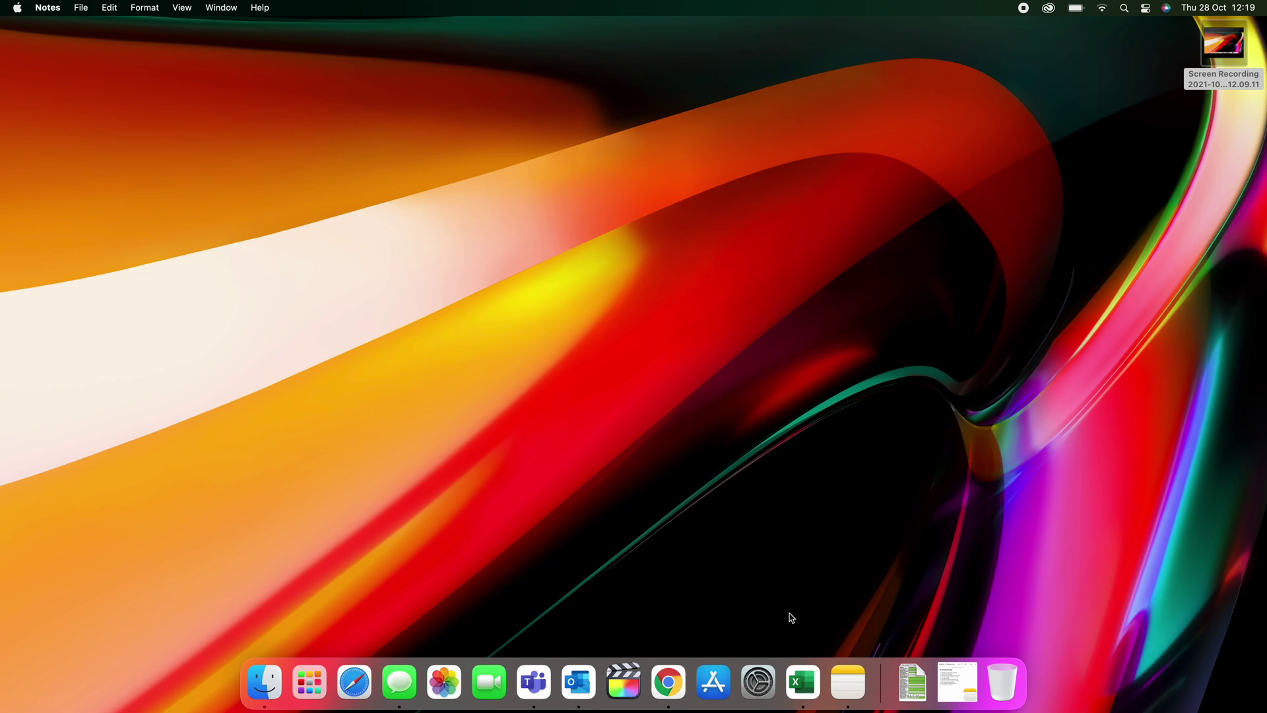
# Keep Google Chrome selected as the default web browser in General preferences
pyautogui.click(759, 682)
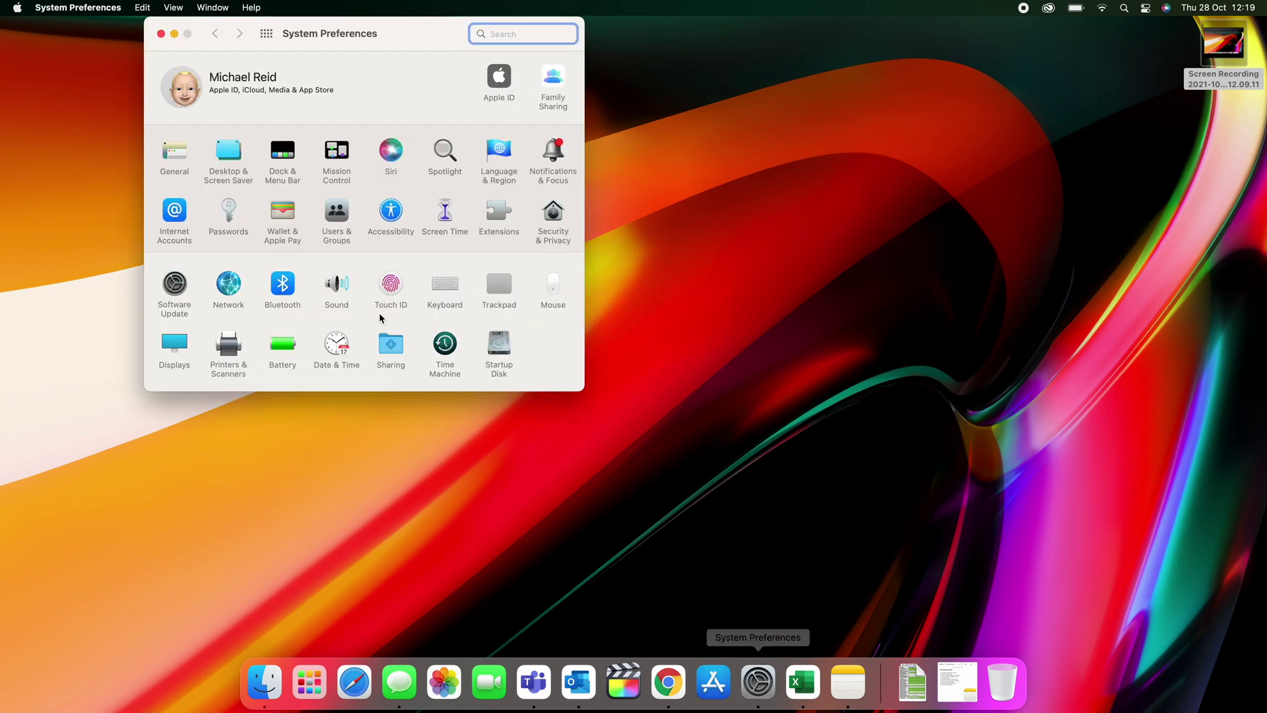
pyautogui.click(174, 155)
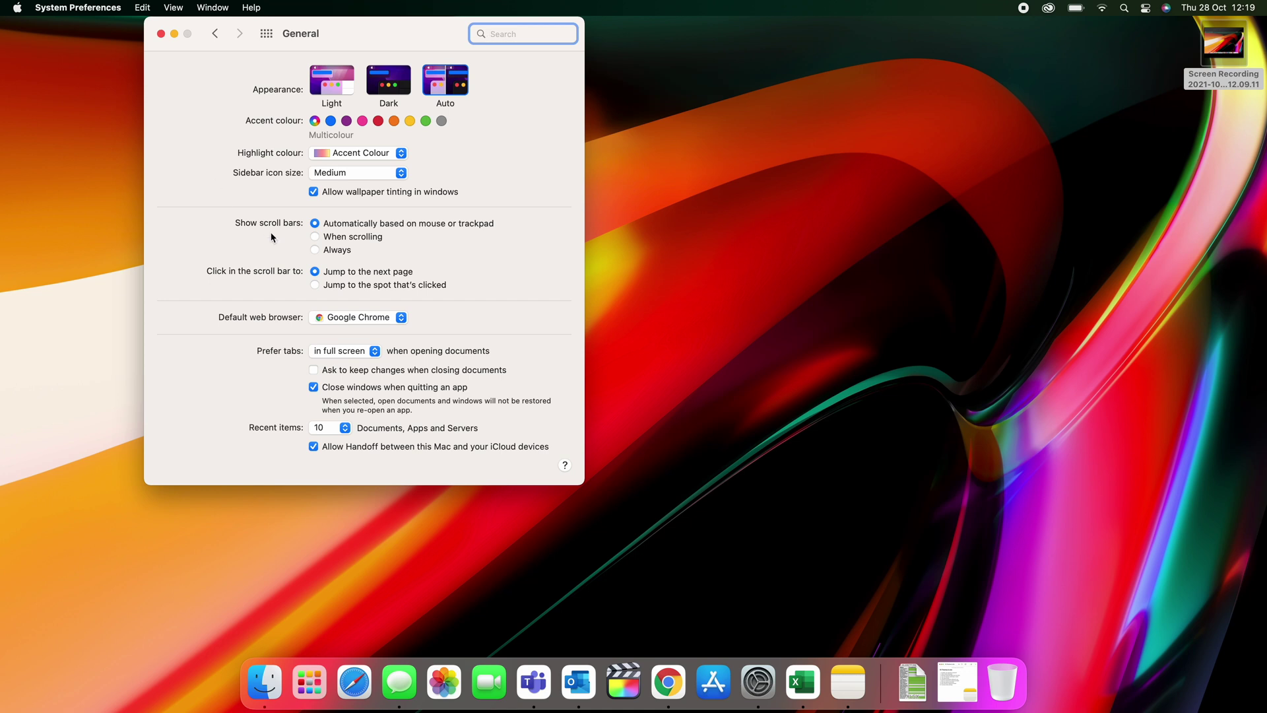
pyautogui.click(401, 318)
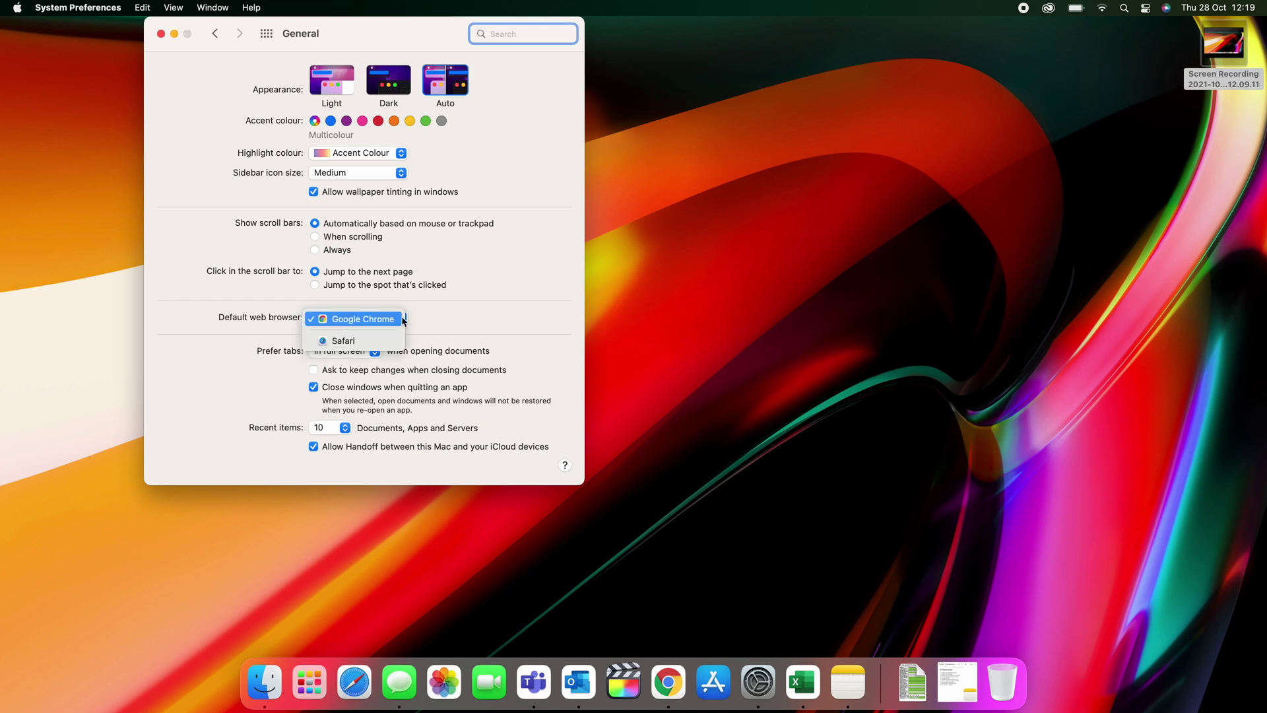
pyautogui.click(403, 320)
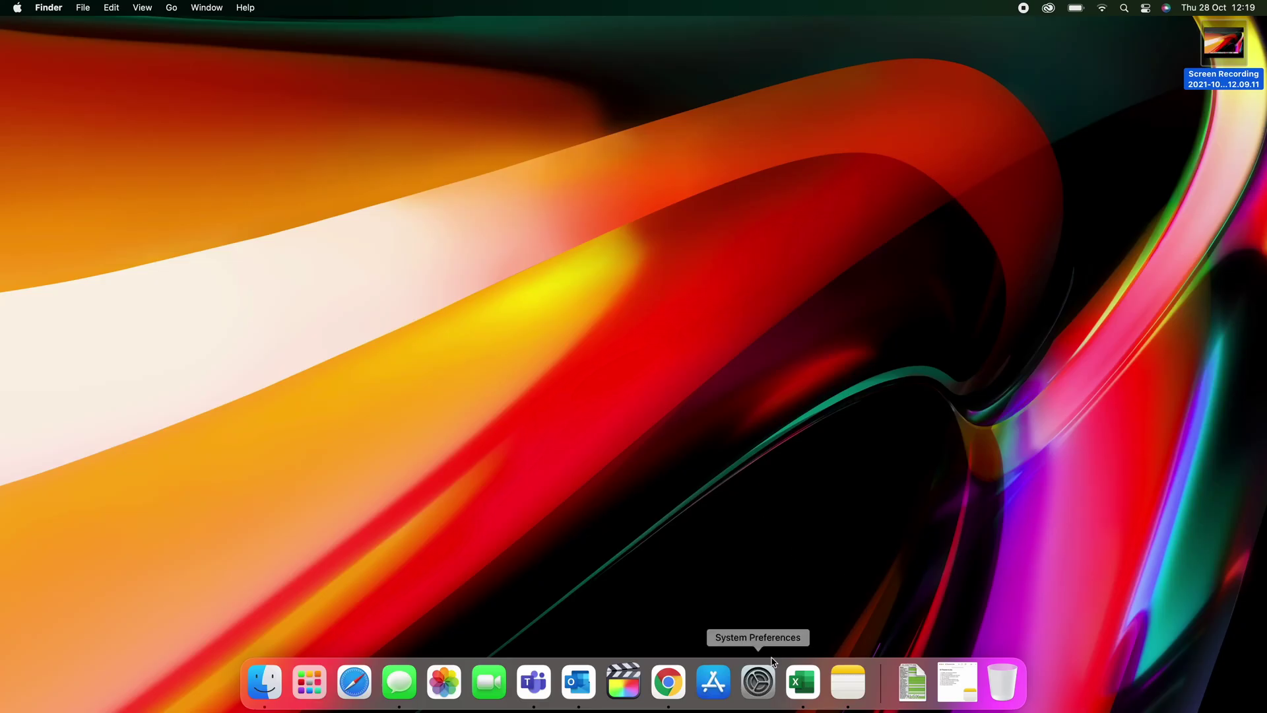
# Set the screen saver to start after 5 Minutes, after briefly choosing 10 Minutes
pyautogui.click(759, 686)
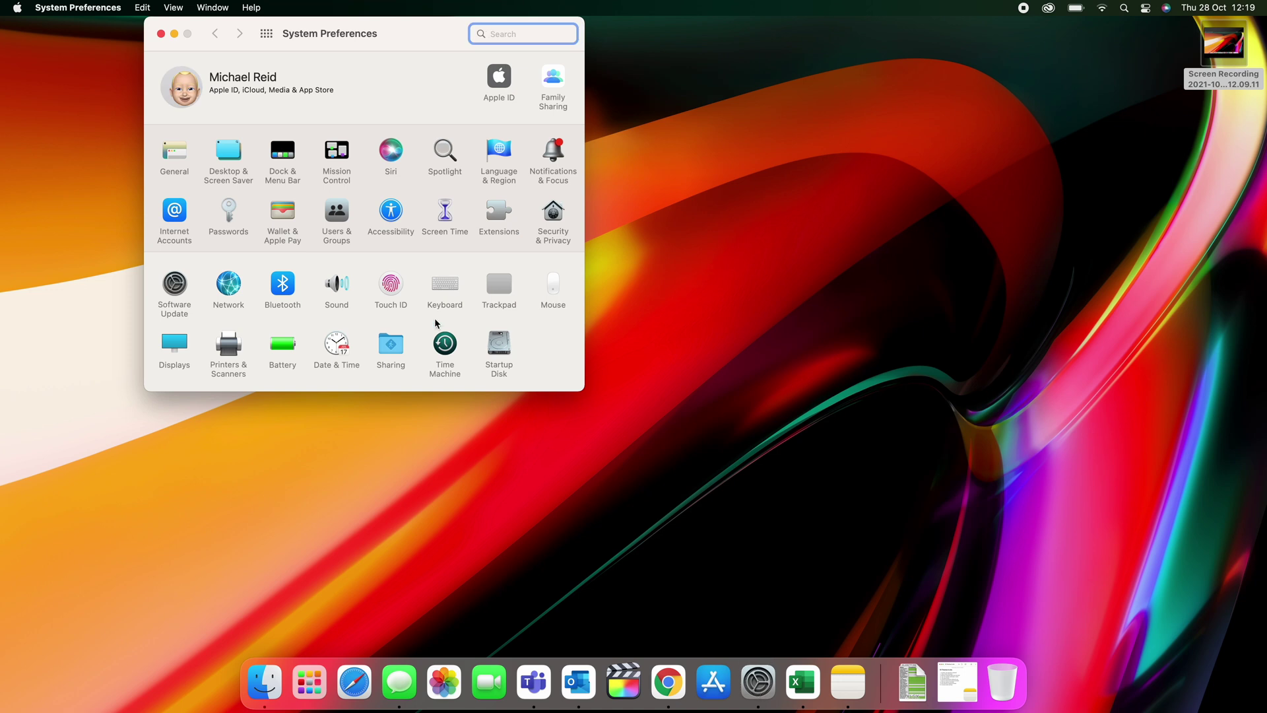
pyautogui.click(228, 153)
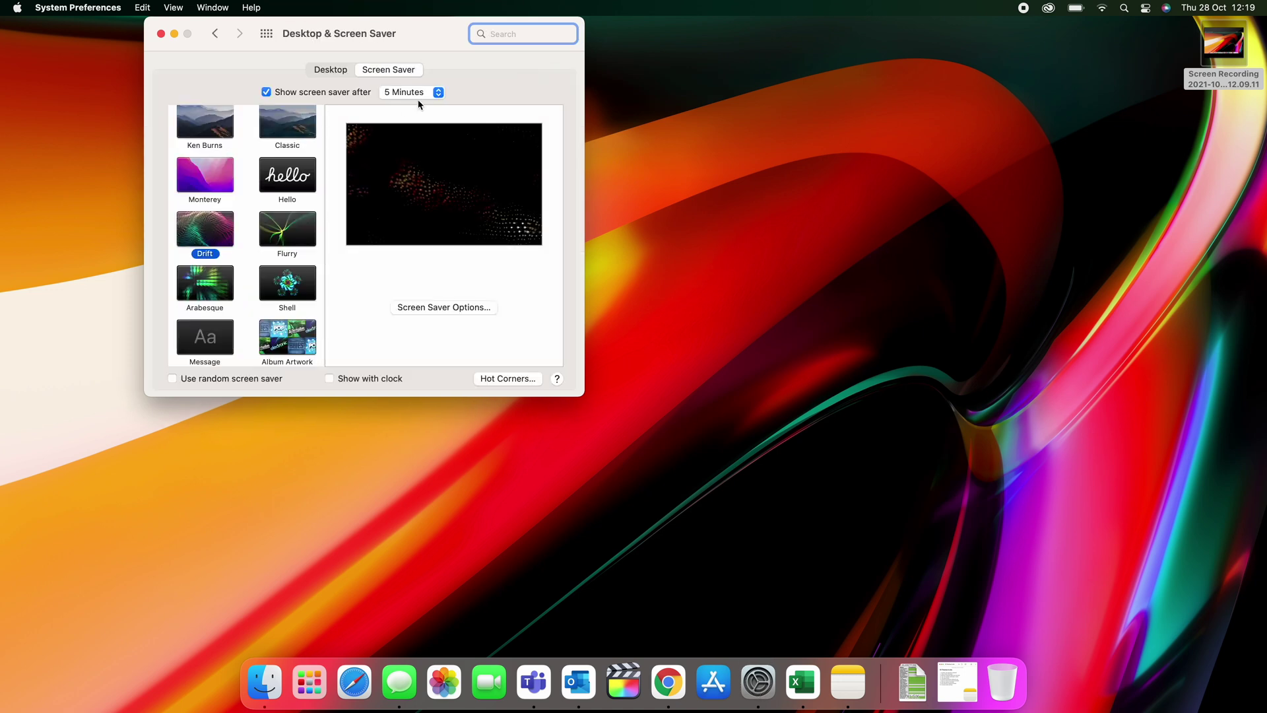
pyautogui.click(439, 93)
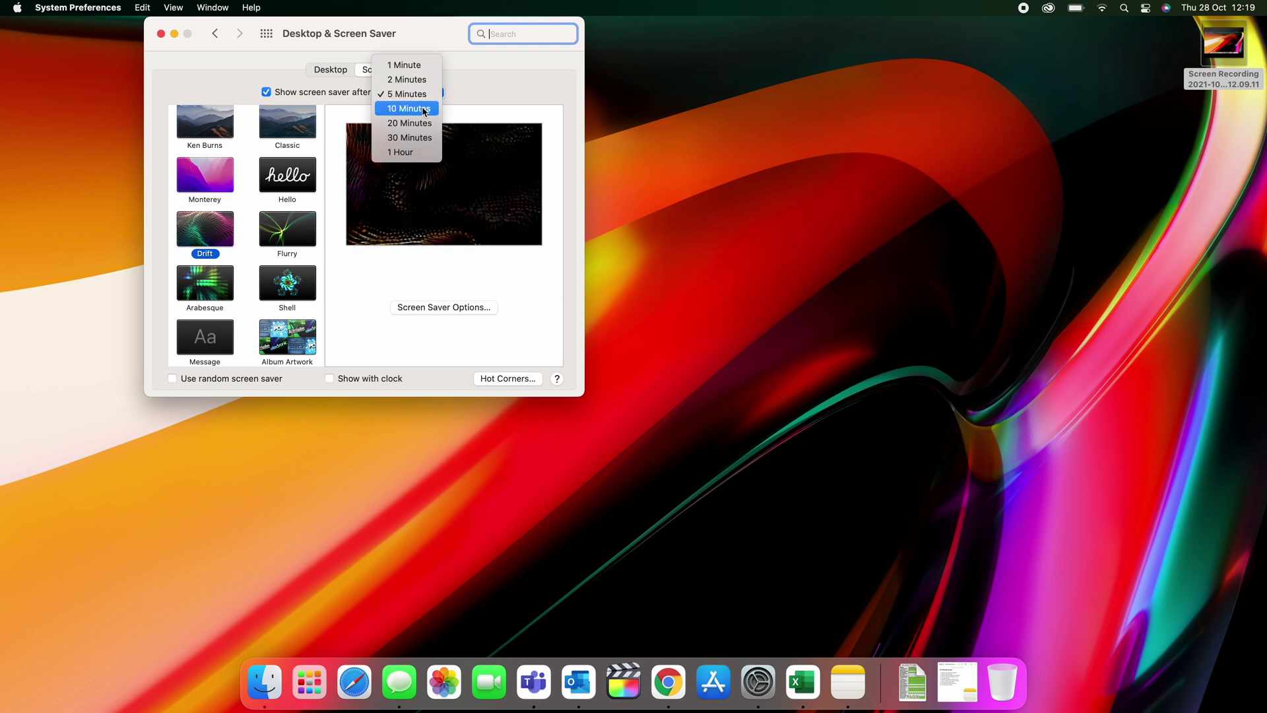
pyautogui.click(425, 109)
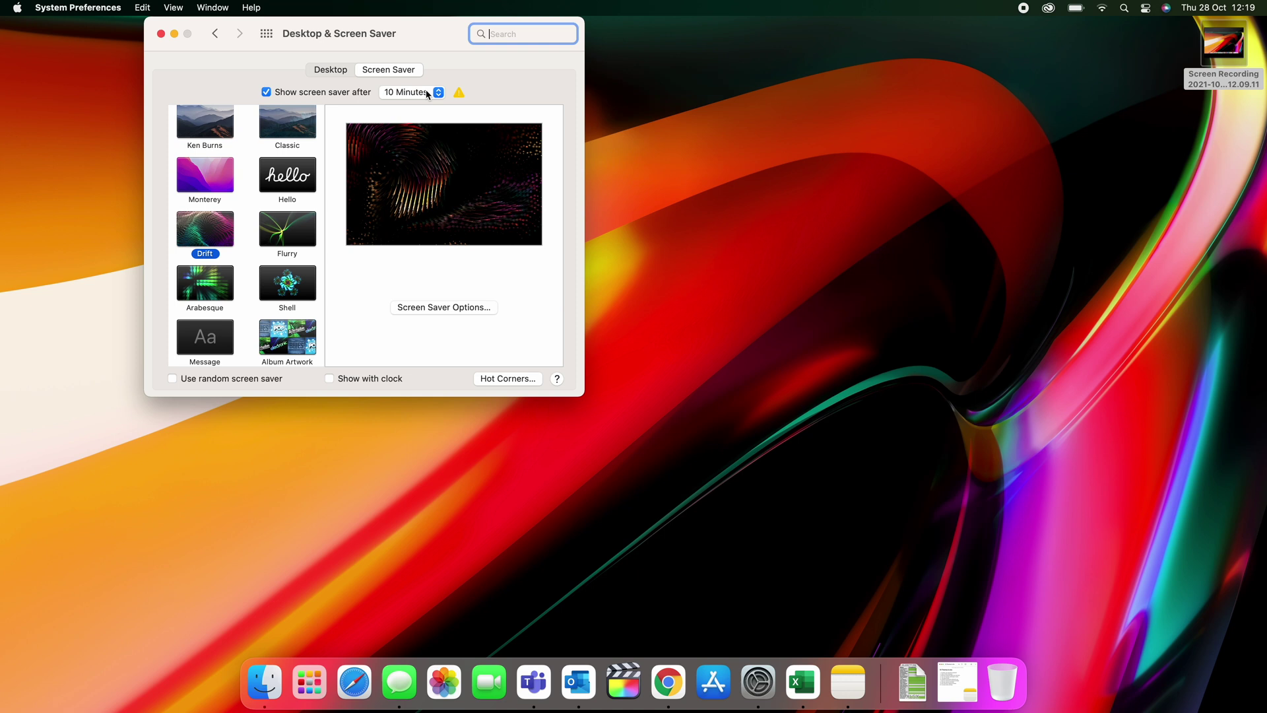
pyautogui.click(427, 93)
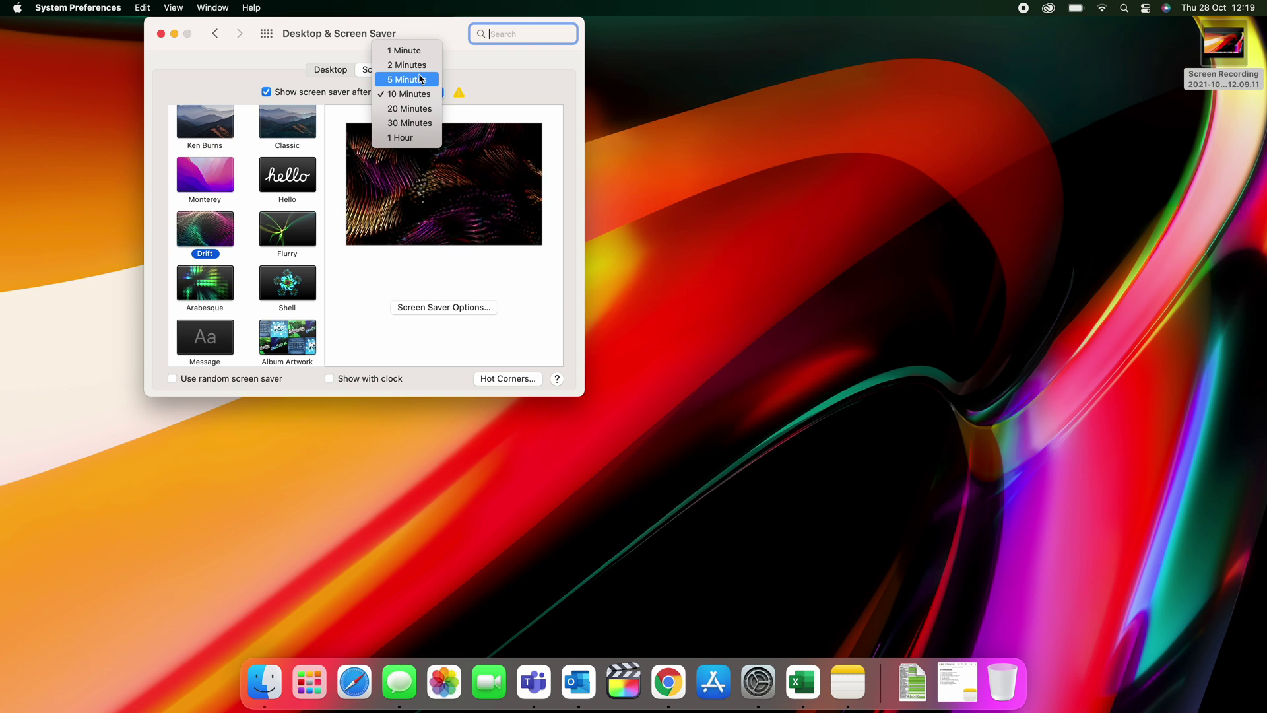
pyautogui.click(420, 80)
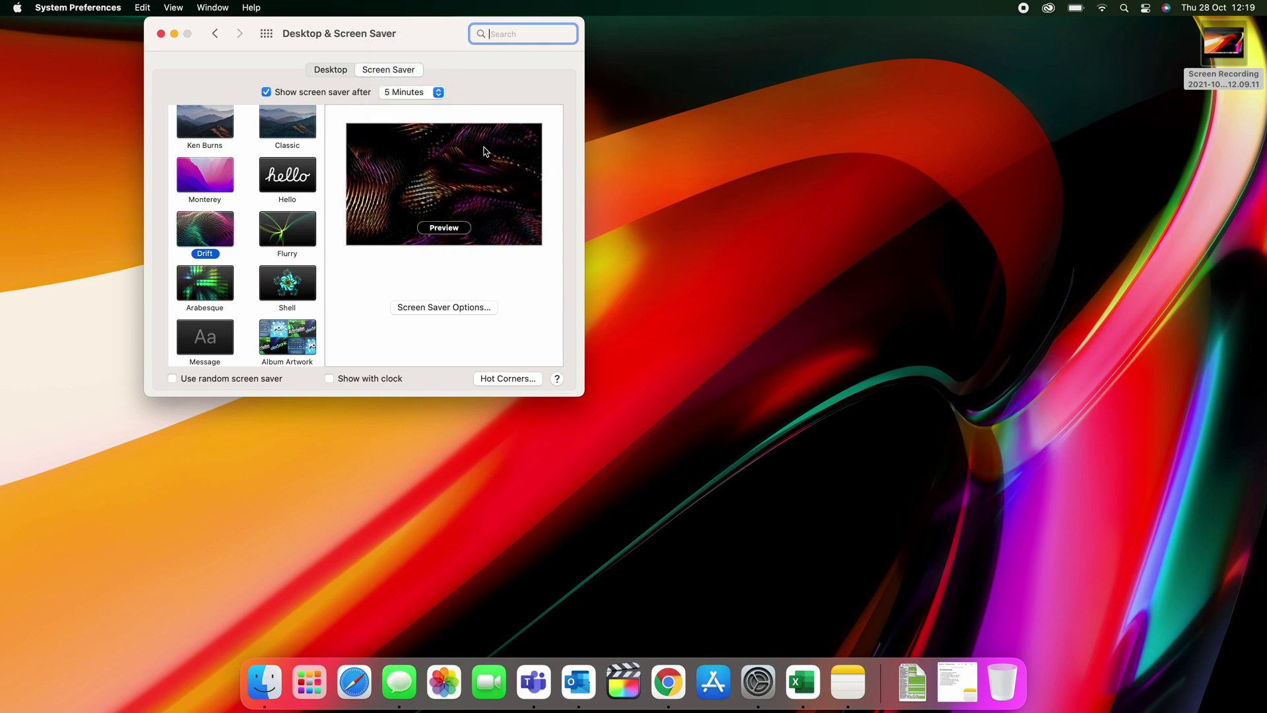